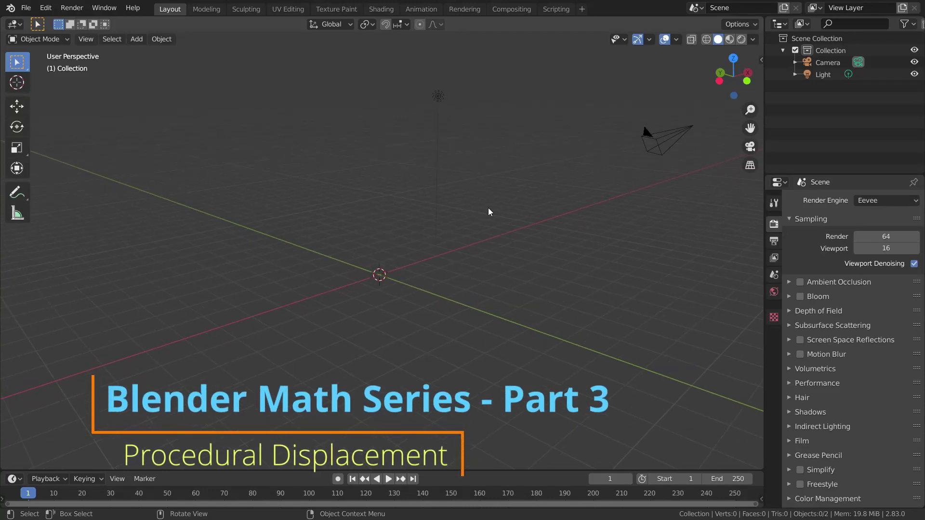
mouse_move(460, 212)
middle_mouse_down()
mouse_move(491, 212)
mouse_move(404, 210)
mouse_move(467, 217)
middle_mouse_up()
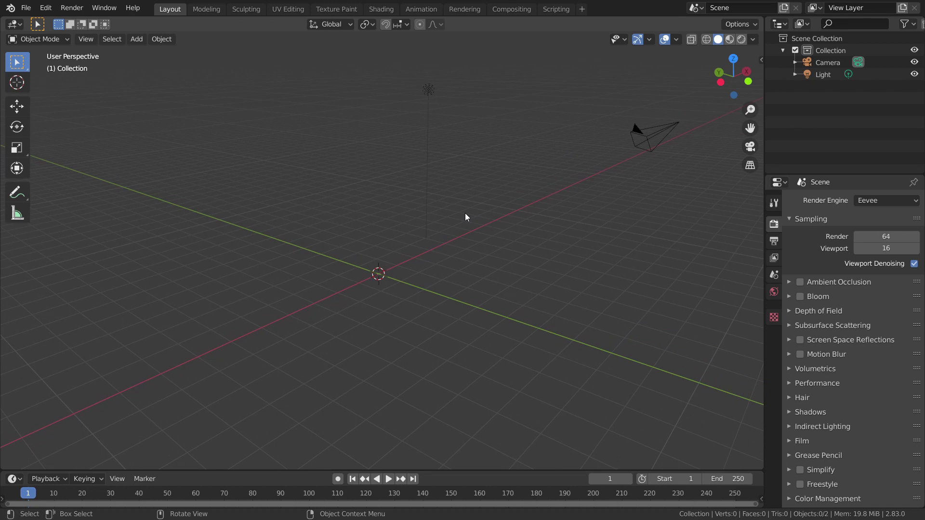
scroll(477, 222, "down", 1)
scroll(476, 221, "up", 2)
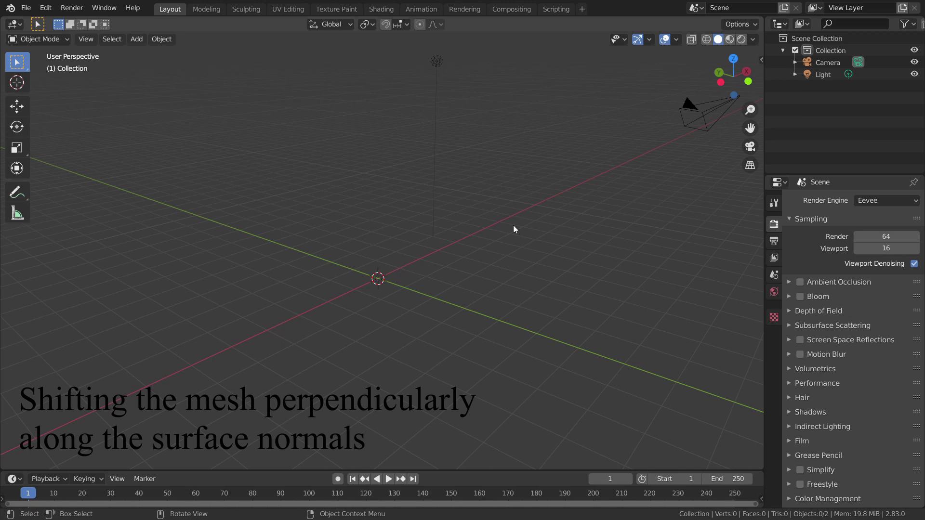
middle_click_drag(508, 227, 513, 225)
middle_click_drag(390, 278, 392, 268)
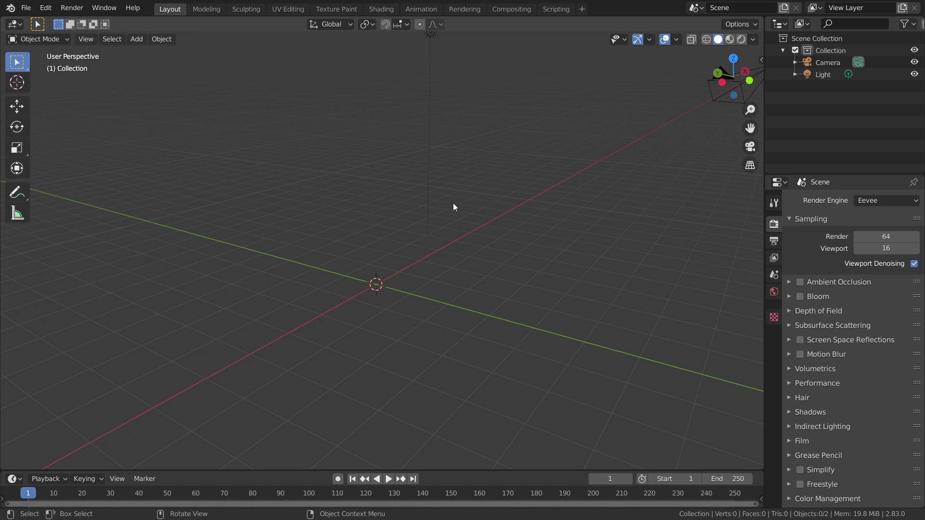
Step: Set the render engine to Cycles and add a plane mesh to the scene
left_click(870, 200)
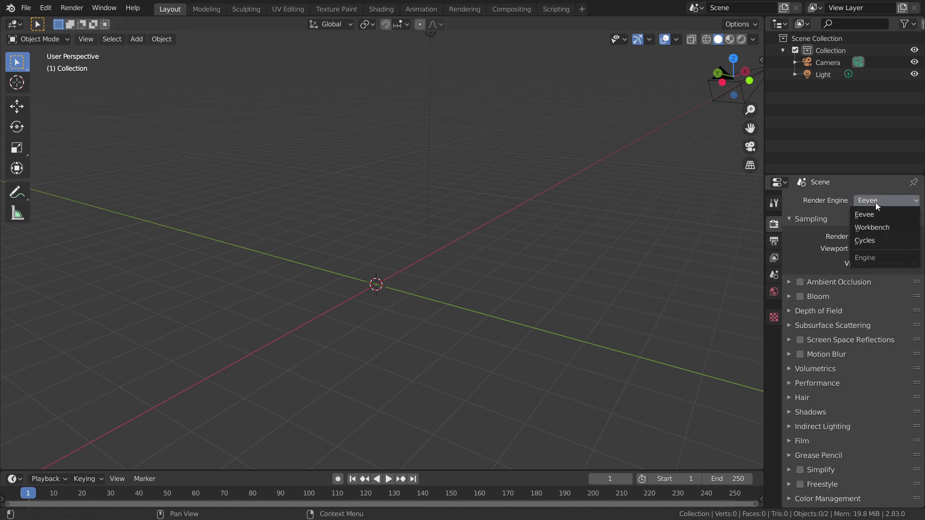
left_click(875, 241)
key("shift+a")
mouse_move(527, 239)
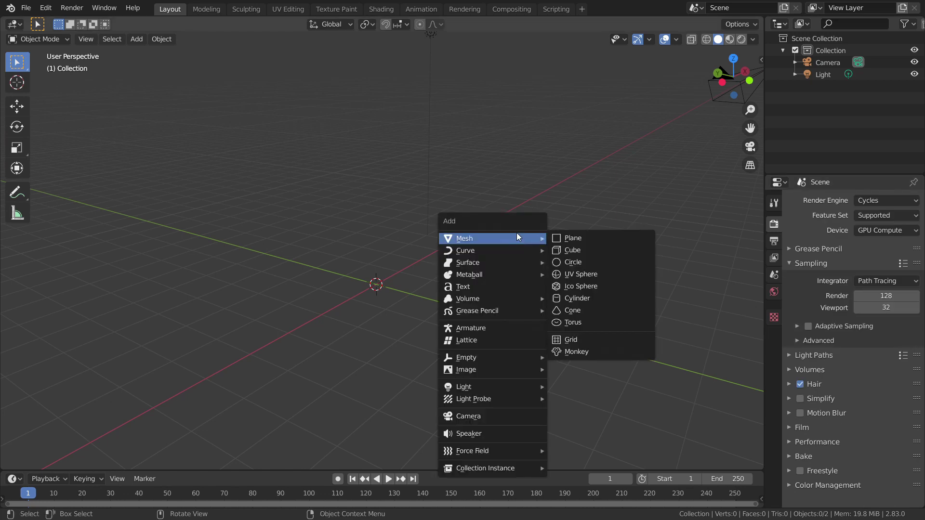
left_click(592, 239)
Step: Subdivide the plane's mesh with 50 cuts and return to Object Mode
key("Tab")
right_click(436, 274)
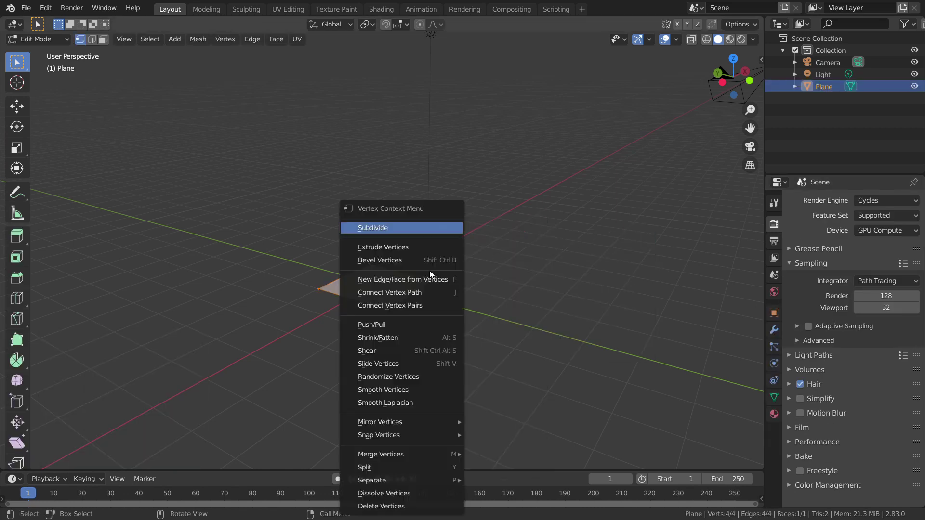
left_click(415, 228)
left_click(167, 379)
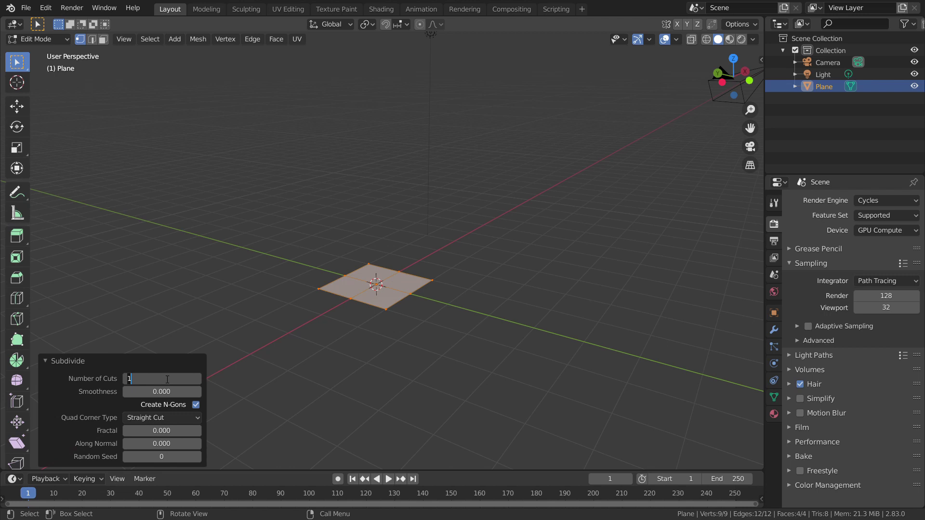
key("Return")
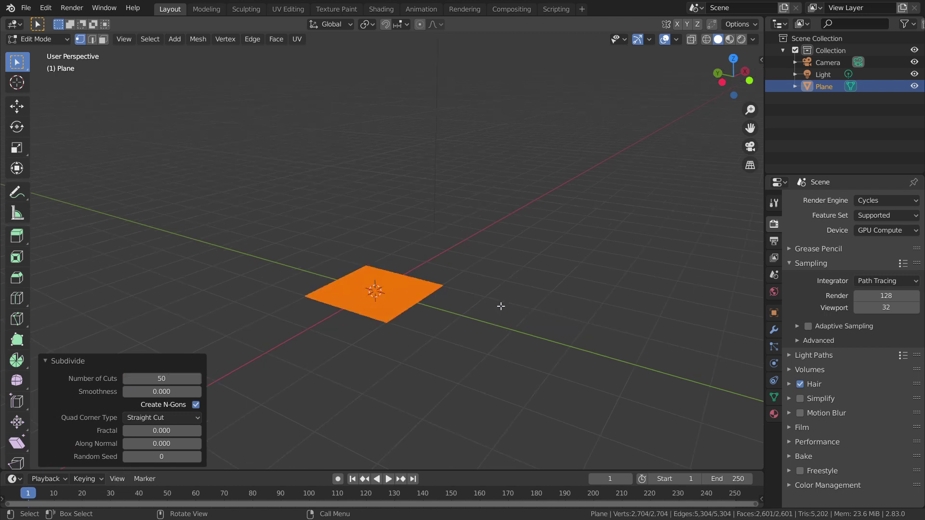
key("Tab")
Step: Add a Subdivision Surface modifier to the plane
left_click(774, 330)
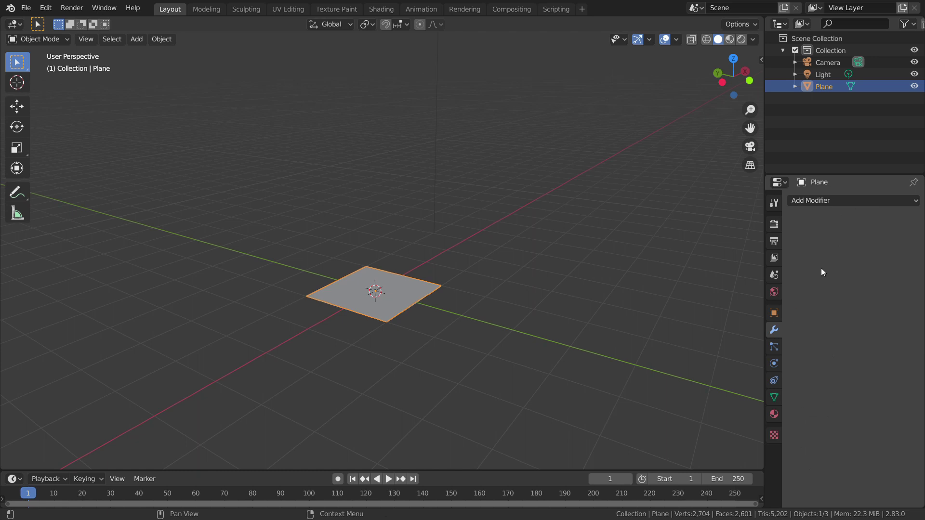
left_click(836, 202)
left_click(705, 398)
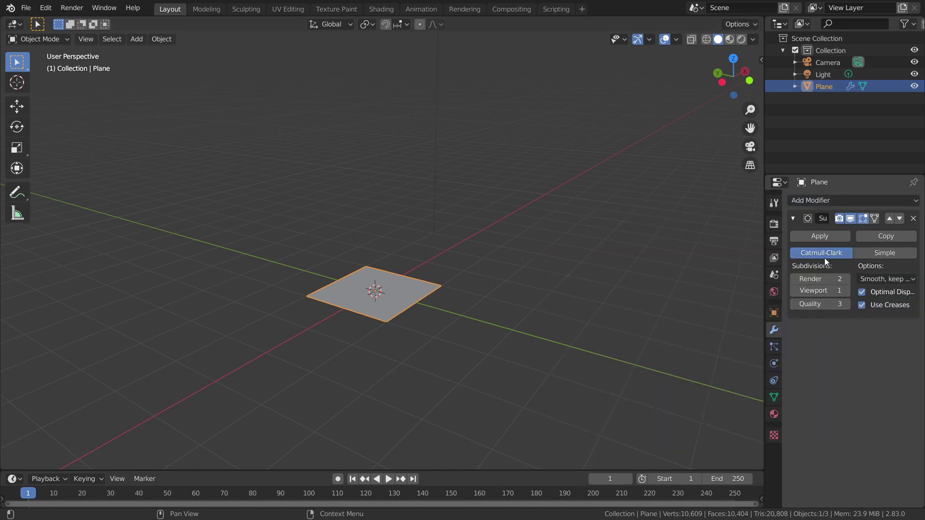
Step: Set the Cycles feature set to Experimental and enable adaptive subdivision in the plane's Subdivision Surface modifier
left_click(773, 225)
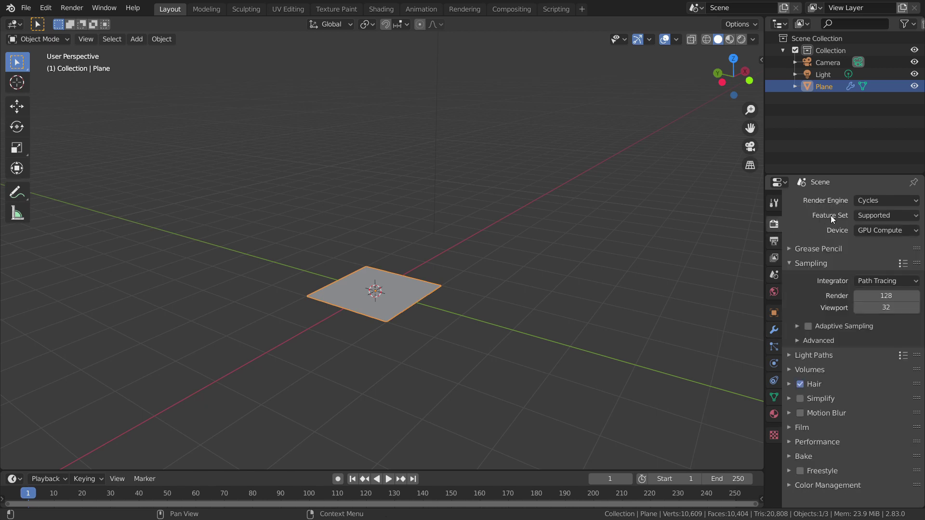
left_click(877, 215)
left_click(879, 244)
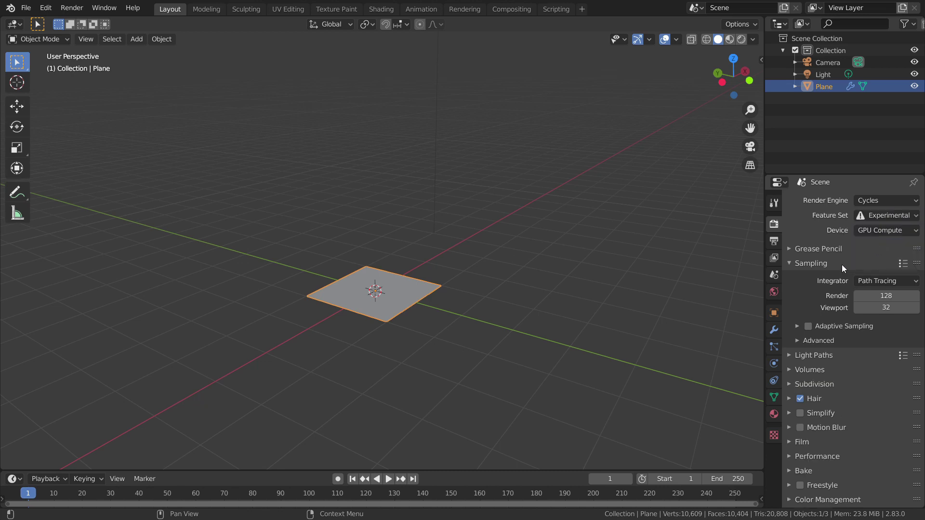
left_click(774, 330)
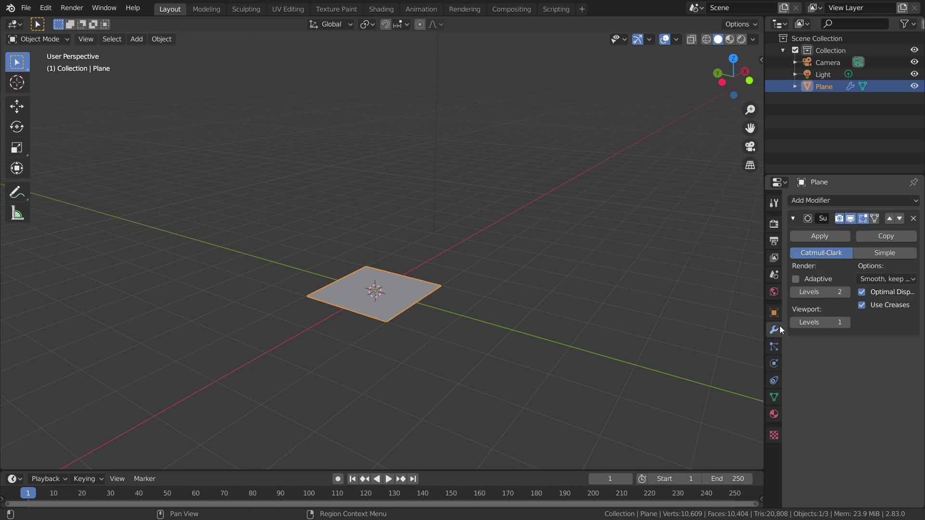
left_click(798, 280)
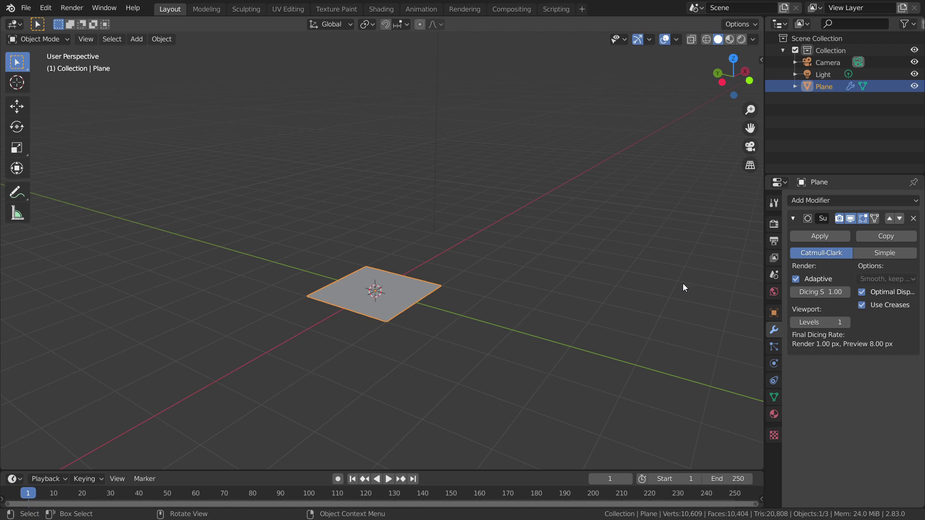
scroll(626, 283, "up", 2)
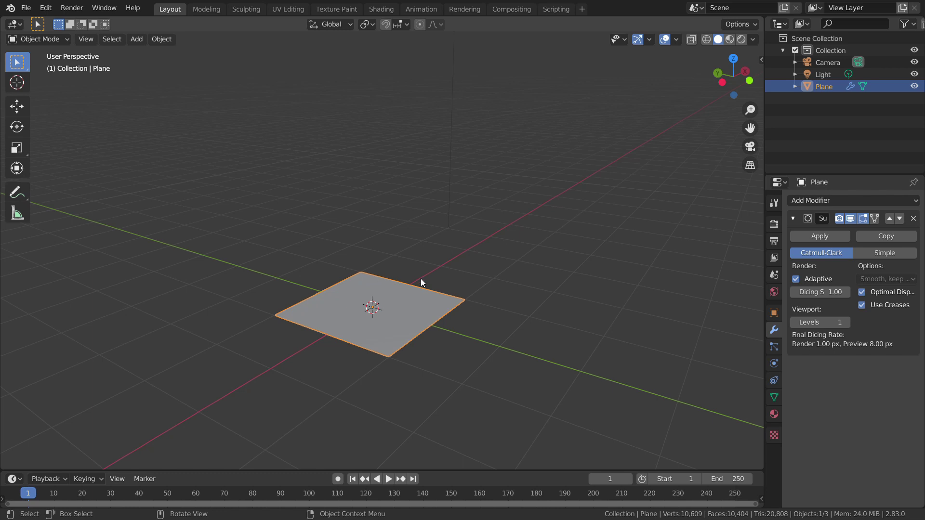
scroll(420, 283, "up", 1)
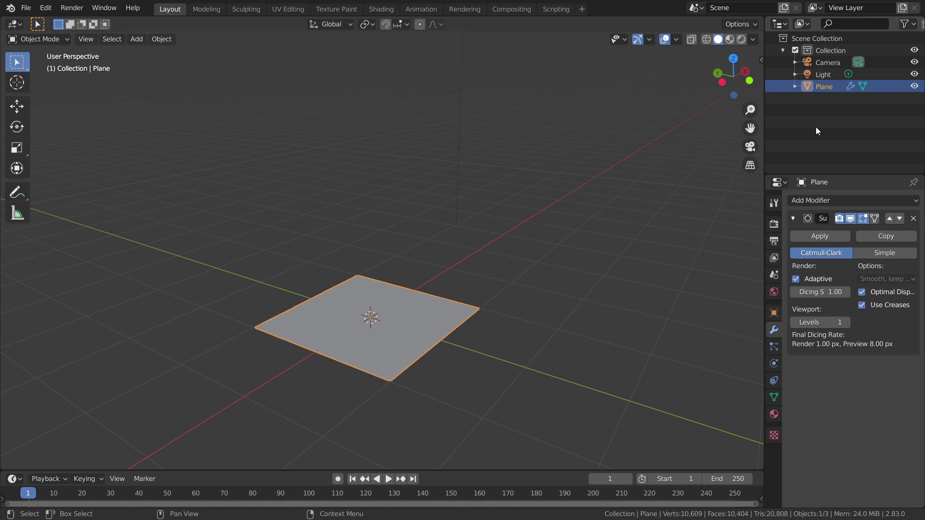
scroll(384, 292, "down", 1)
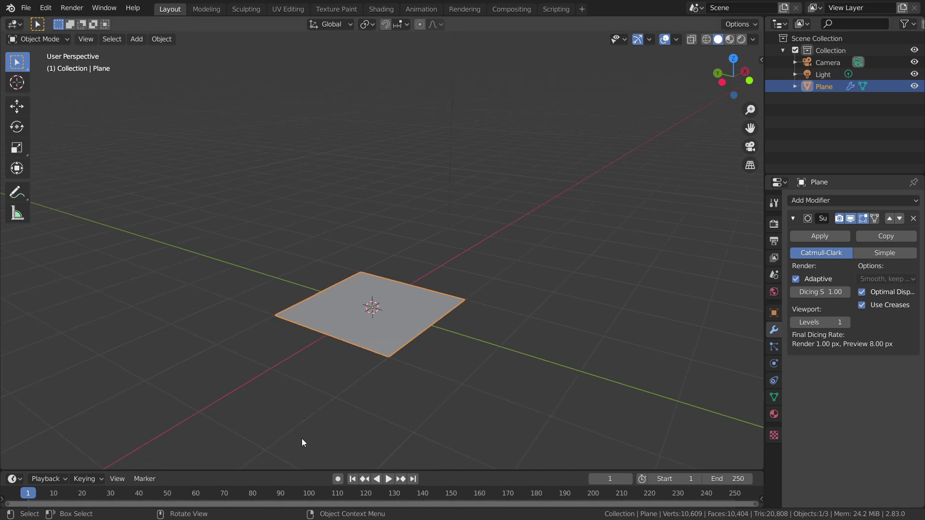
scroll(419, 175, "down", 1)
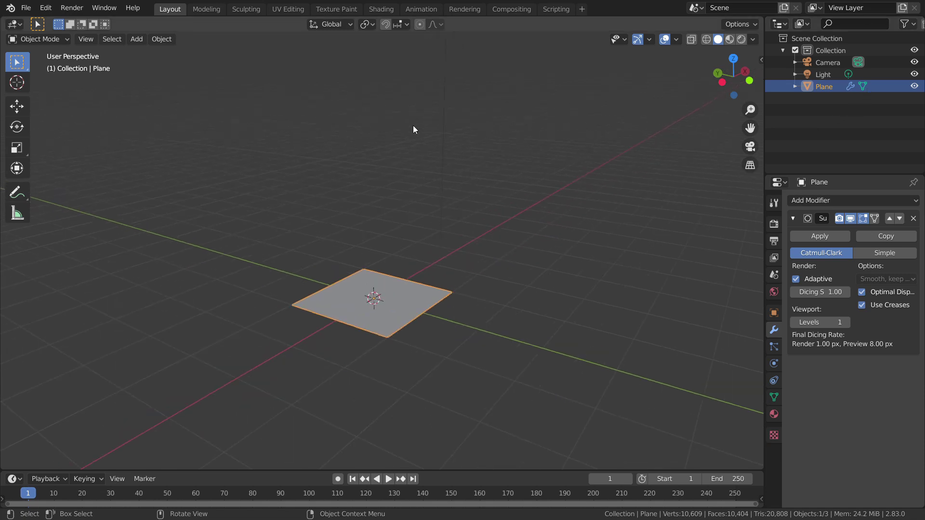
Step: Switch to the Shading workspace and display the 3D viewport in Rendered shading
left_click(381, 9)
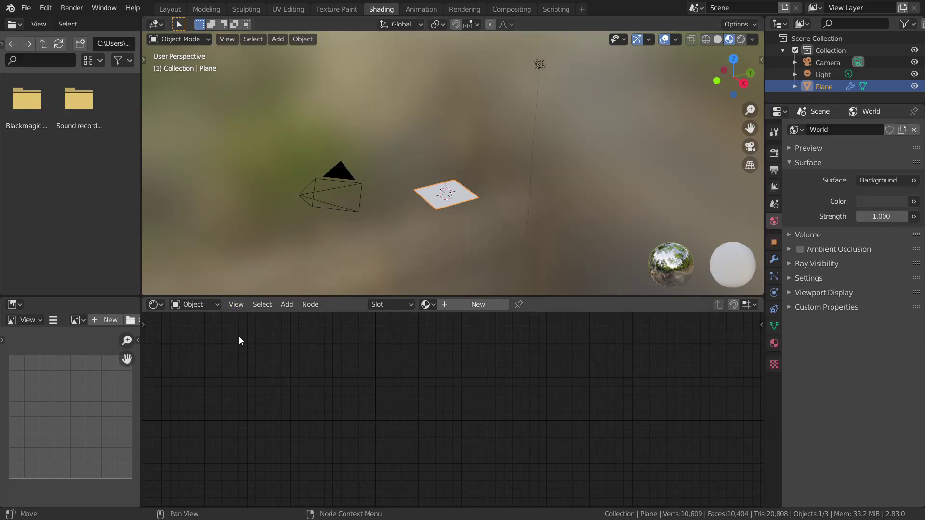
key("z")
left_click(452, 172)
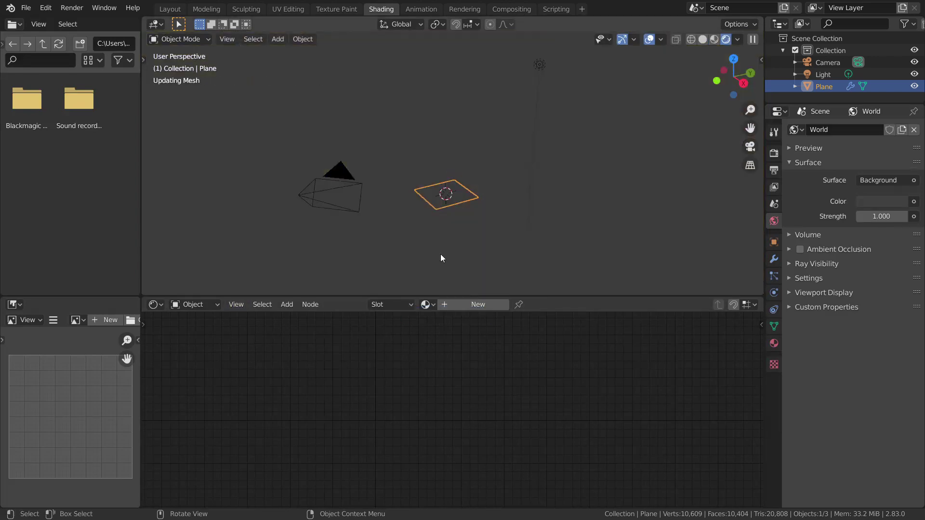
Step: Assign the existing material named Material to the plane
left_click(427, 304)
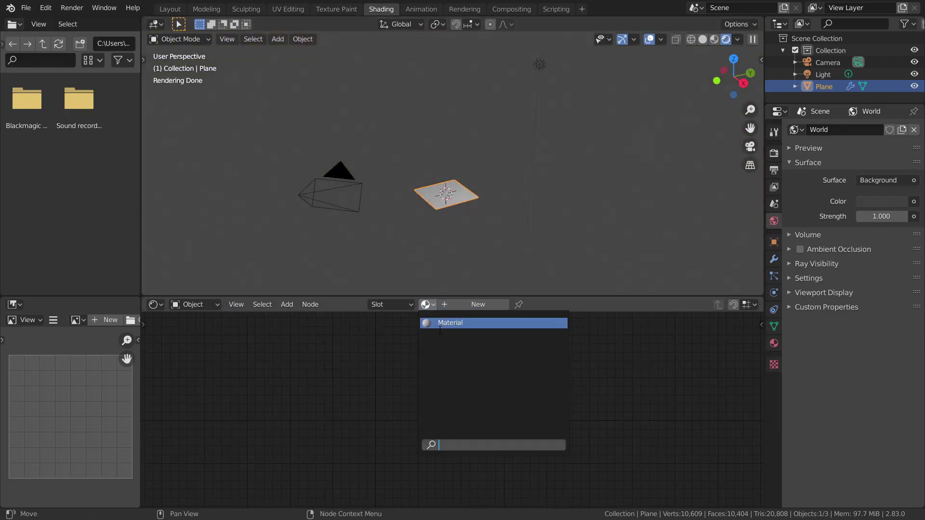
left_click(448, 320)
middle_click_drag(342, 364, 393, 372)
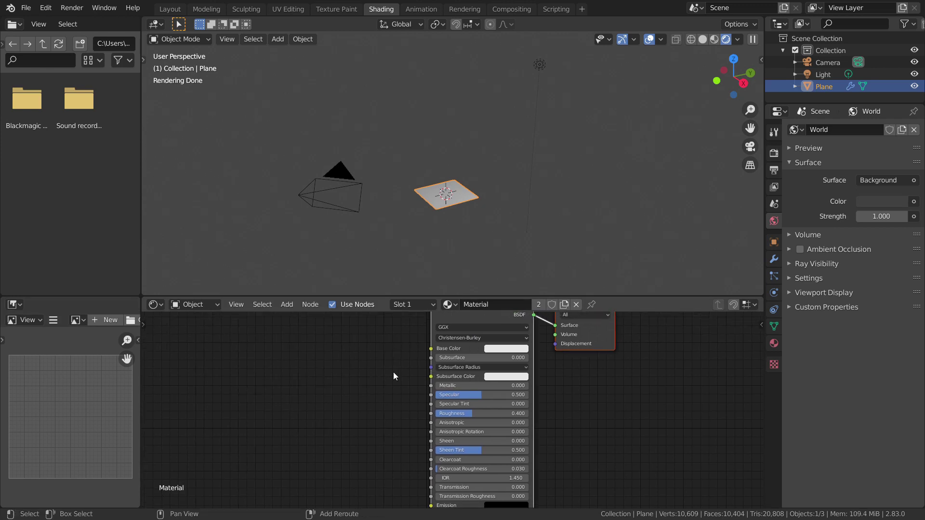
Step: Add a Displacement node to the material and place it below the Material Output node
key("shift+a")
left_click(342, 371)
type("dis")
key("Down")
key("Down")
key("Down")
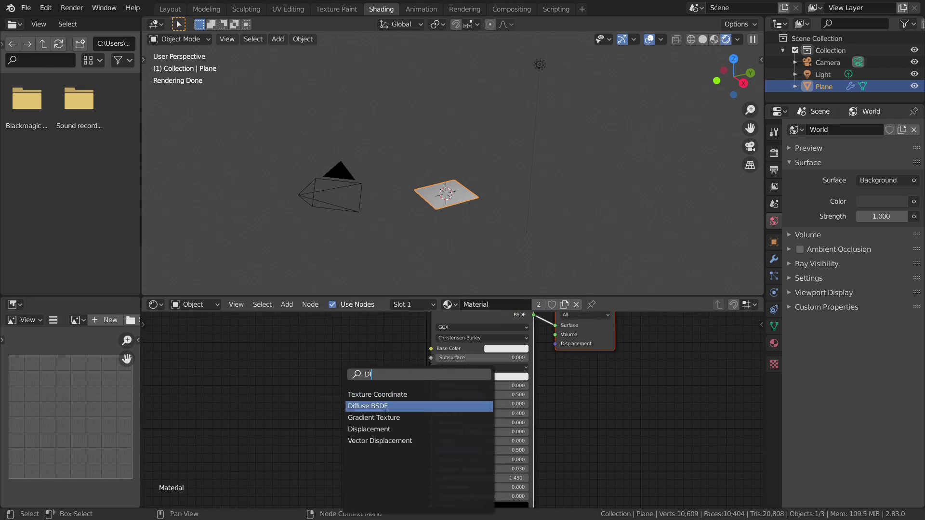
key("Return")
left_click(594, 443)
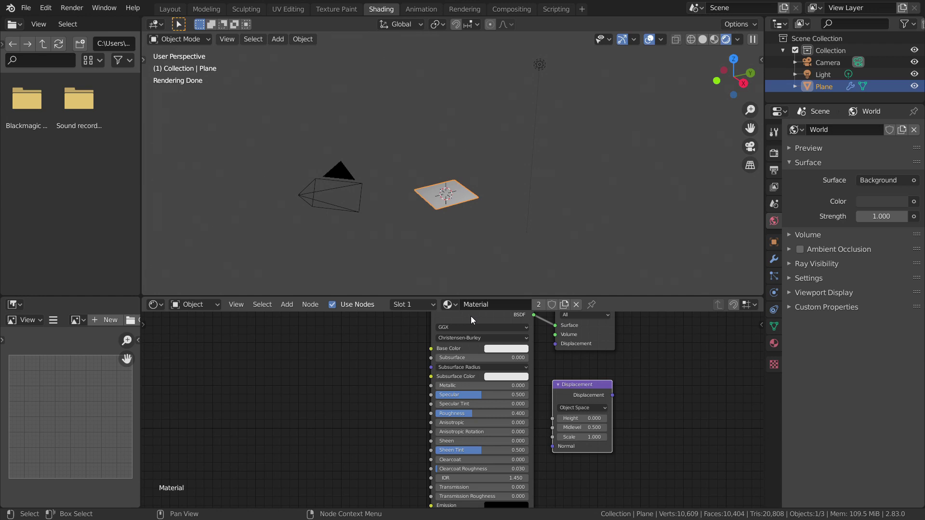
Step: Spread the nodes apart so the Displacement node sits between the Principled BSDF and the Material Output
left_click_drag(471, 316, 291, 316)
left_click_drag(561, 385, 494, 360)
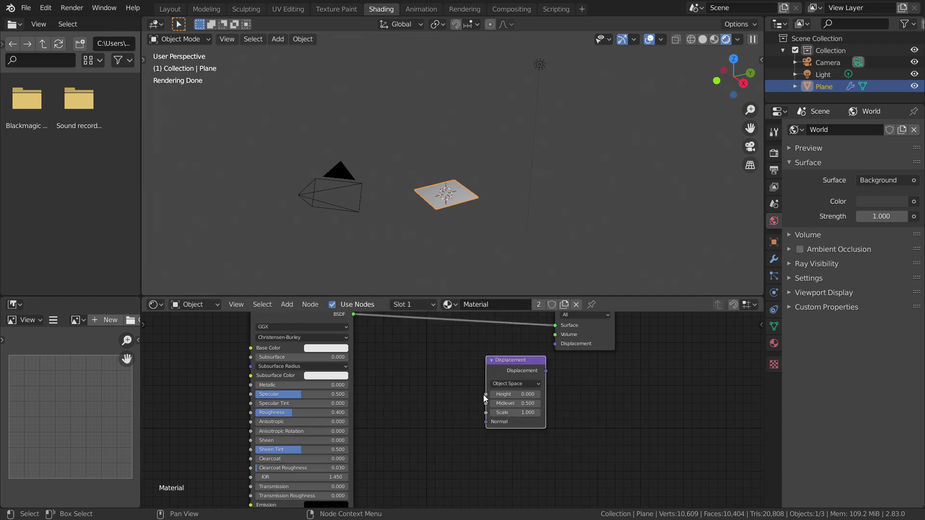
scroll(474, 378, "up", 2)
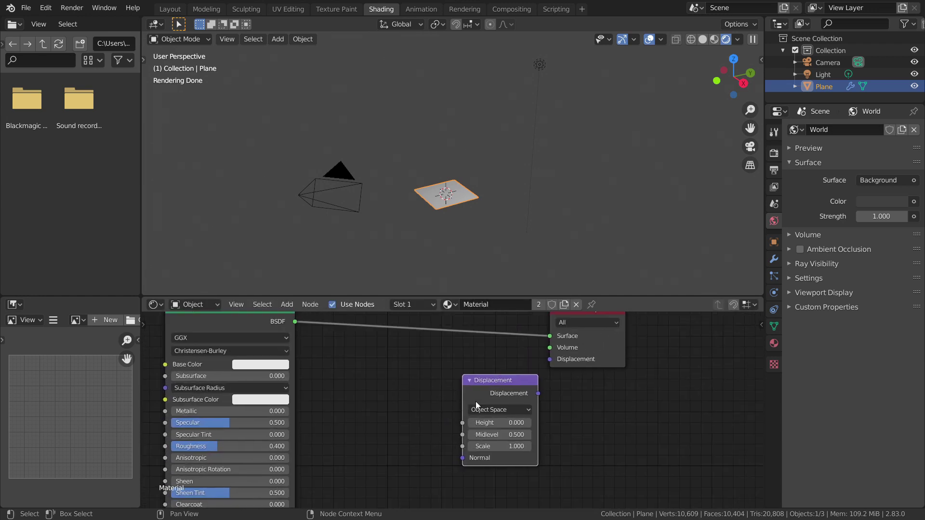
scroll(495, 392, "down", 1)
scroll(493, 387, "up", 2)
left_click_drag(508, 387, 453, 376)
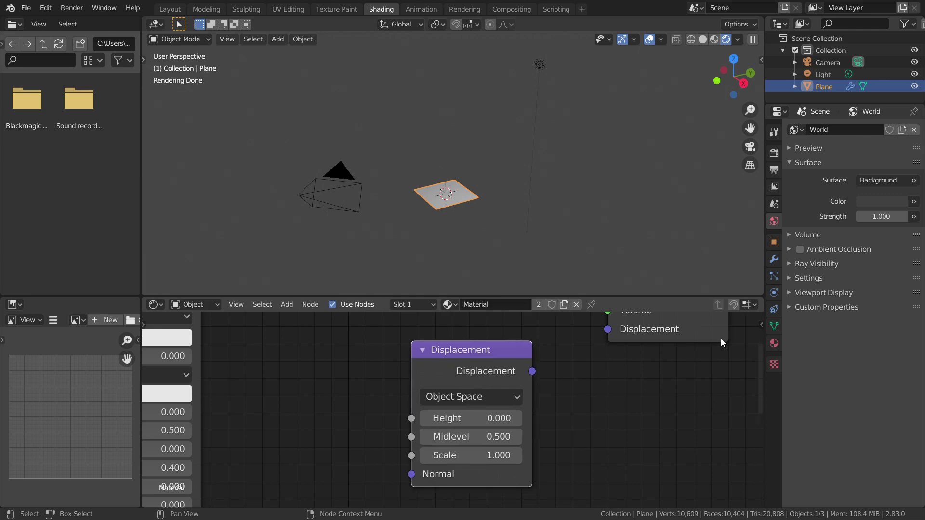
left_click_drag(721, 340, 747, 390)
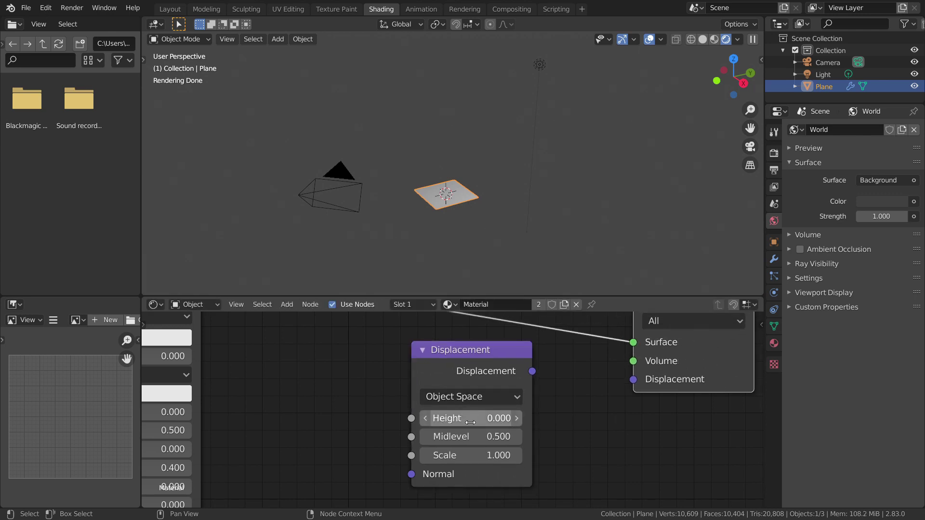
Step: Collapse the file browser and image editor areas, and enlarge the node editor upward into the 3D viewport
left_click_drag(144, 299, 96, 304)
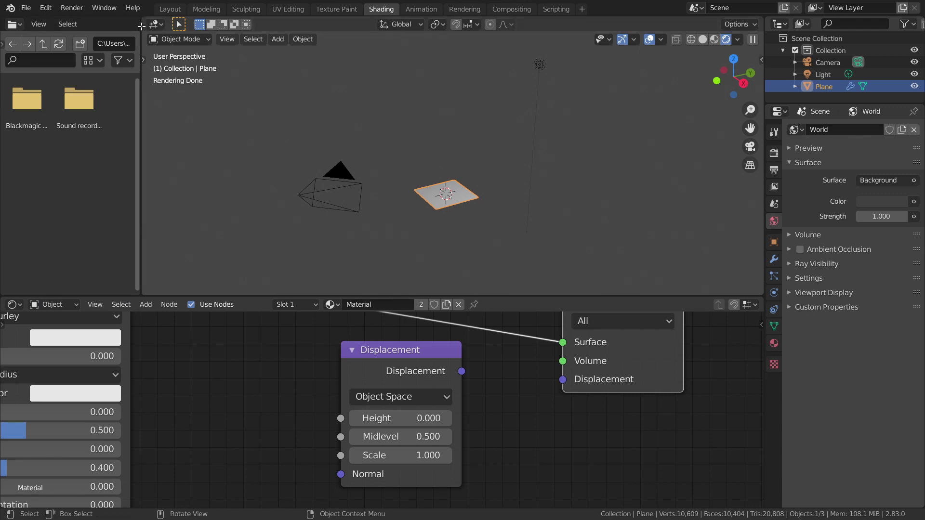
left_click_drag(142, 25, 96, 43)
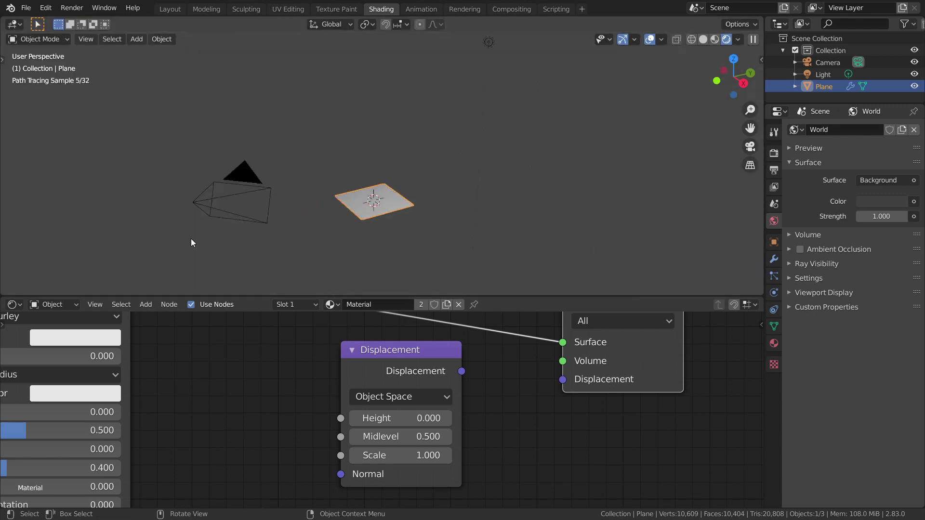
left_click_drag(484, 296, 433, 179)
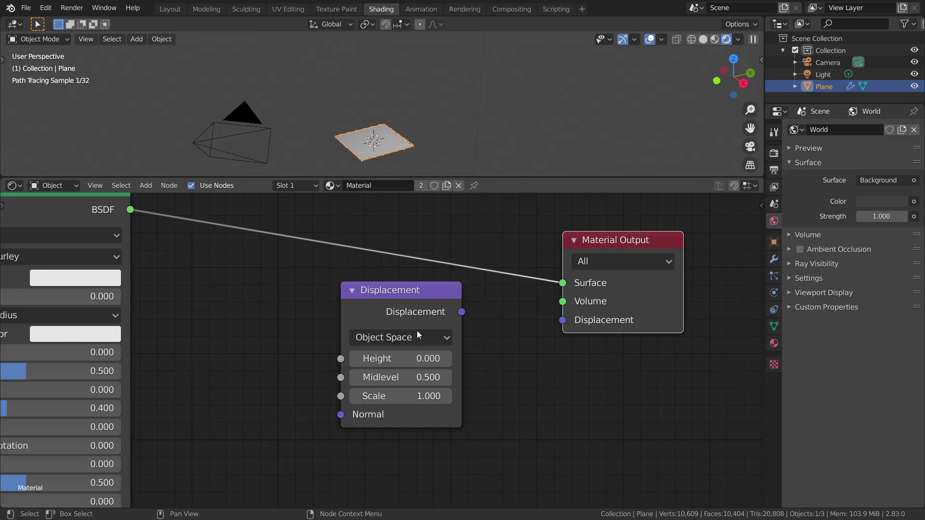
Step: Give the 3D viewport more height above the node editor and frame the plane and Displacement node closely
scroll(417, 331, "up", 2)
middle_click_drag(402, 344, 458, 330)
scroll(457, 329, "up", 1)
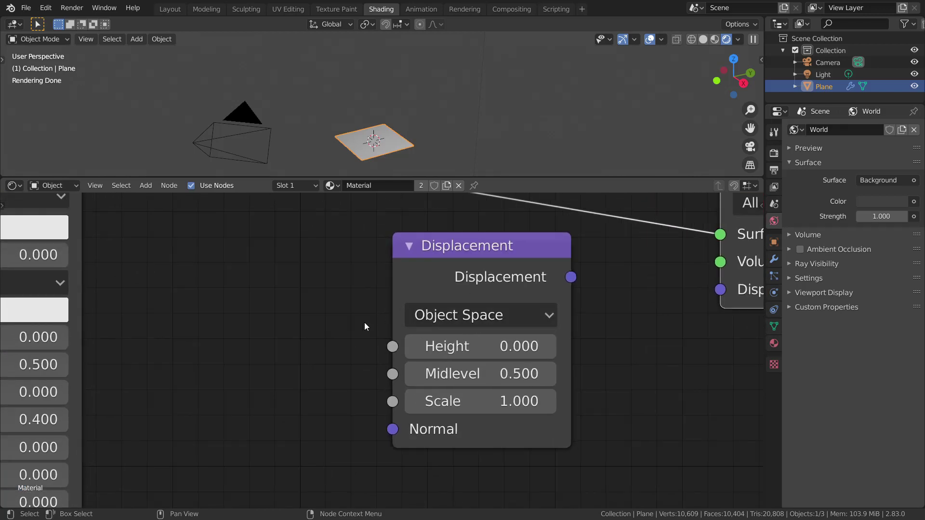
scroll(428, 158, "up", 3)
middle_click_drag(432, 155, 450, 97, "shift")
left_click_drag(462, 177, 482, 222)
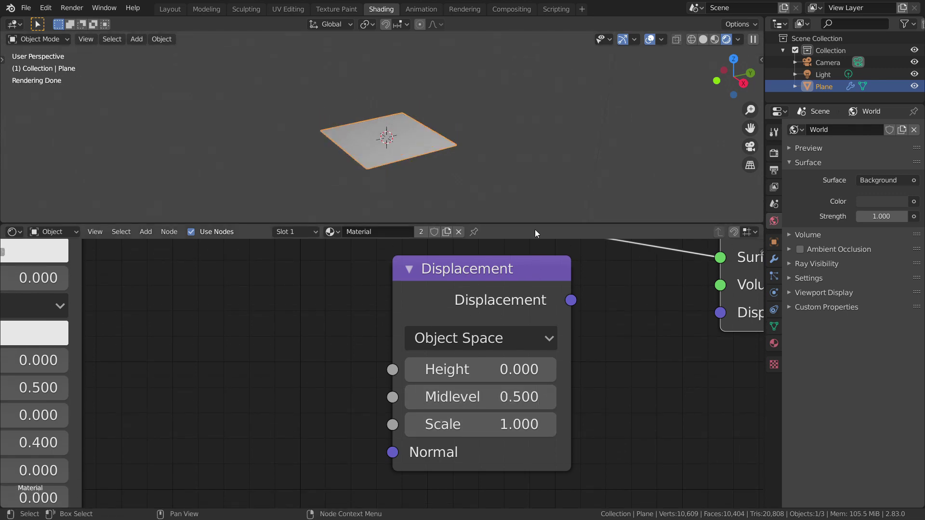
left_click_drag(538, 228, 534, 236)
mouse_move(508, 210)
middle_mouse_down()
mouse_move(528, 192)
mouse_move(504, 195)
middle_mouse_up()
scroll(505, 196, "up", 2)
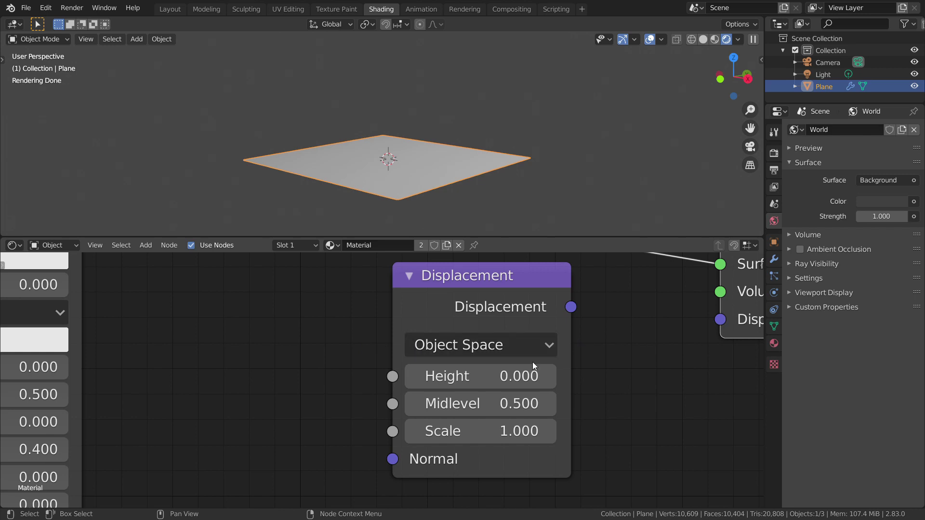
Step: Add a Value node beside the Displacement node, on its input side
key("shift+a")
left_click(204, 369)
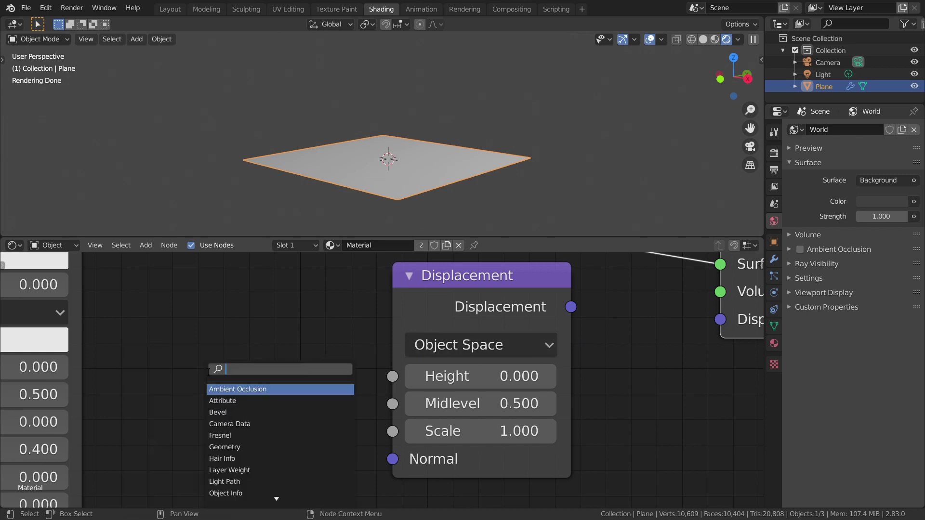
type("VA")
key("Return")
left_click(182, 358)
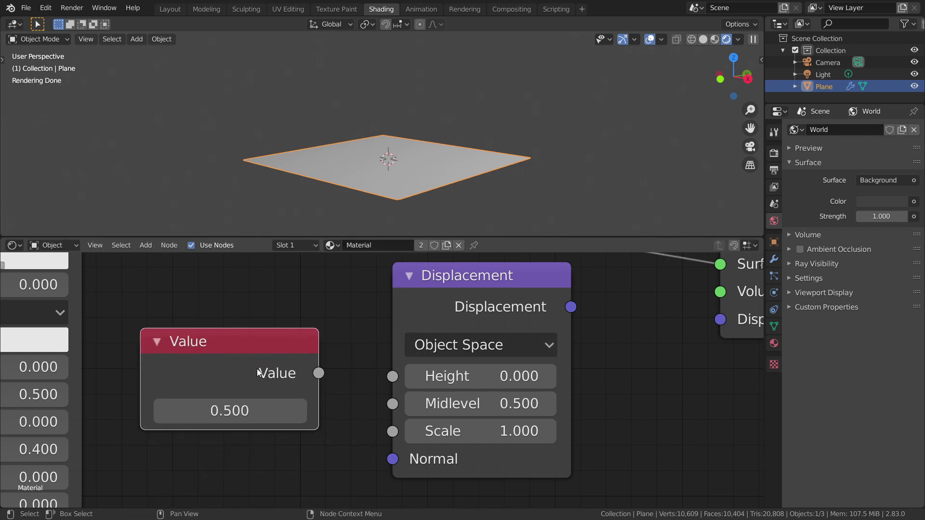
Step: Connect the Value node to the Displacement node's Height, and its Displacement output to the Material Output's Displacement input
left_click_drag(318, 373, 392, 376)
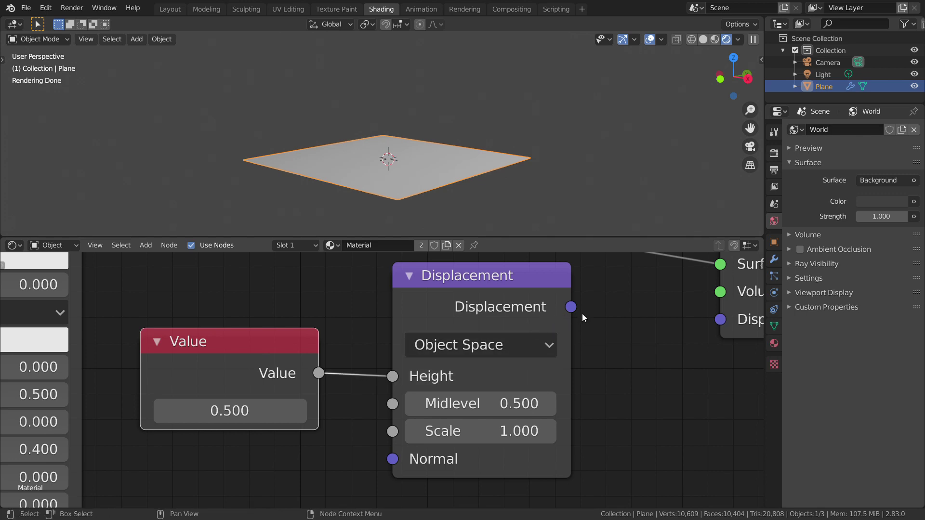
left_click_drag(571, 307, 719, 319)
middle_click_drag(478, 193, 455, 182)
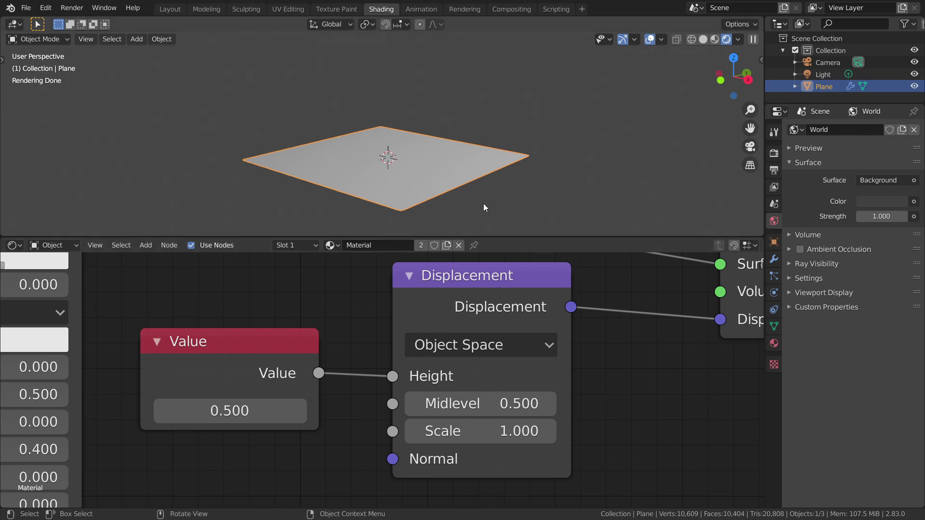
Step: Set the material's surface displacement method to Displacement and Bump
left_click(774, 343)
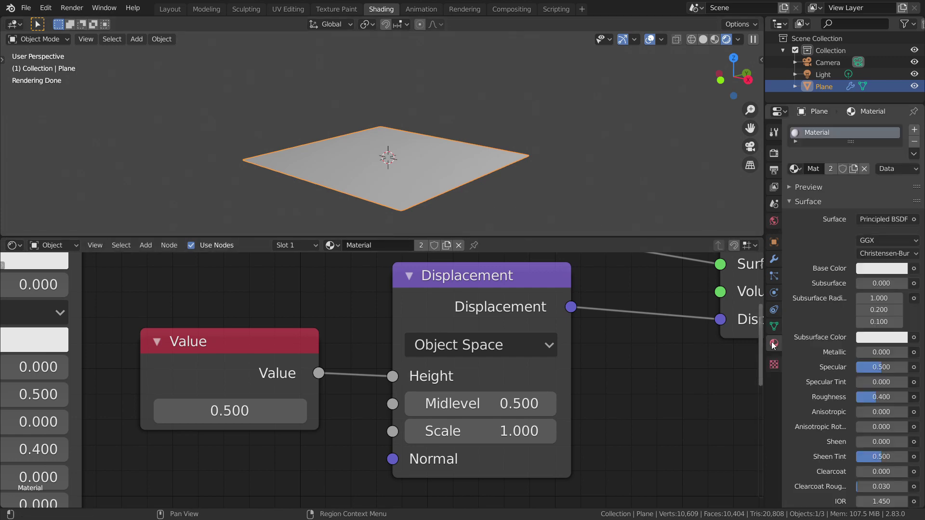
scroll(799, 342, "down", 15)
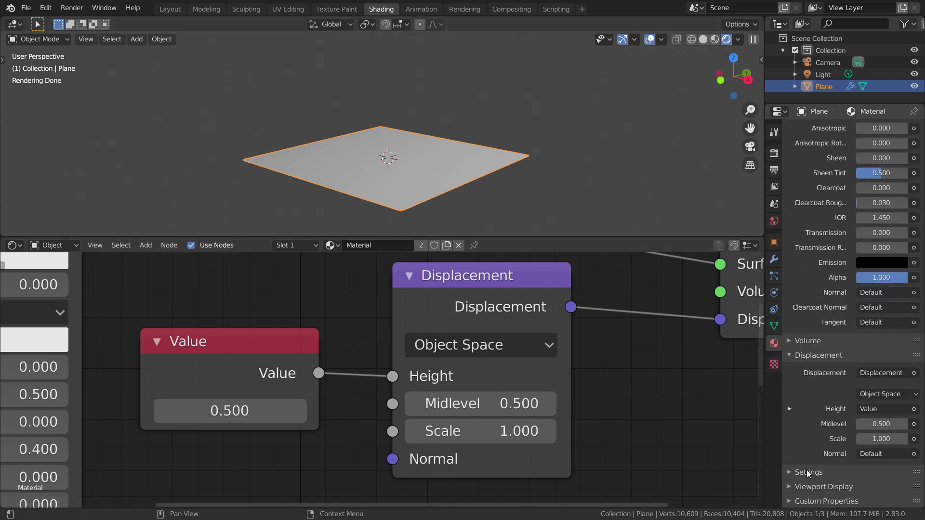
left_click(808, 472)
scroll(828, 421, "down", 6)
left_click(874, 435)
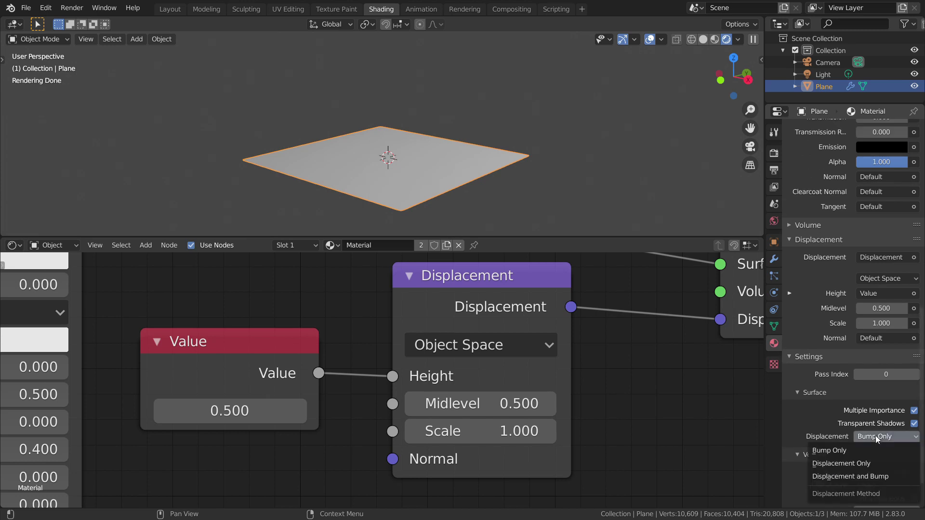
left_click(866, 476)
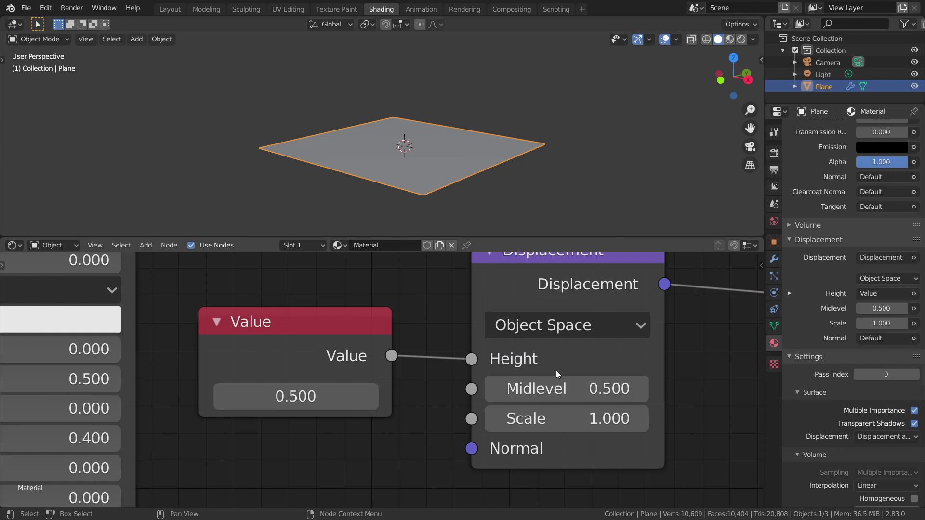
Step: Switch the 3D viewport to Rendered shading to show the plane's material displacement
middle_click_drag(496, 204, 481, 206)
key("z")
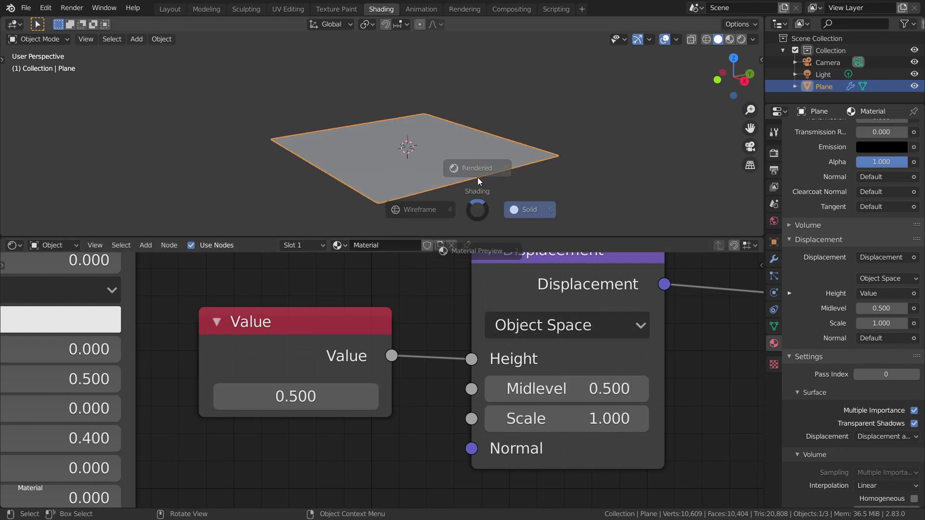
left_click(478, 175)
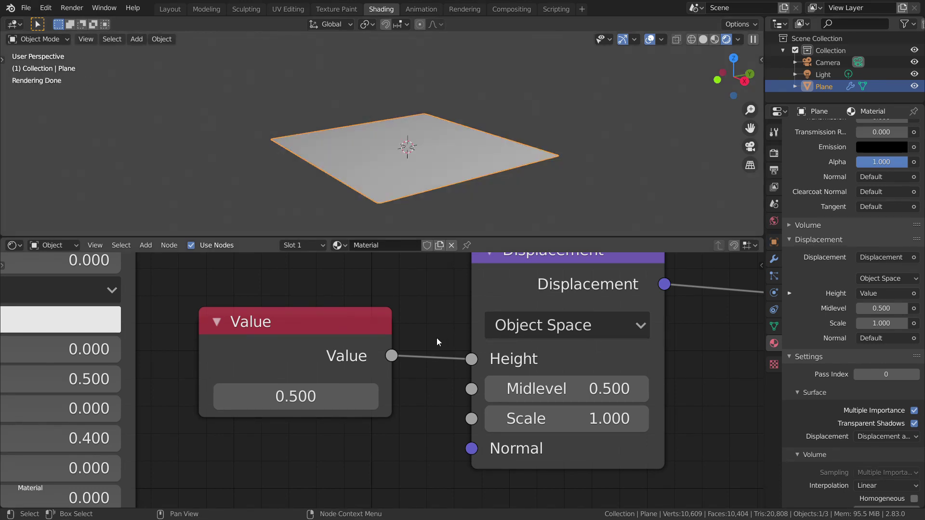
Step: Set the Value node to 0.7 and view the plane's displacement
left_click(313, 401)
type("0.7")
key("Return")
middle_click_drag(366, 212, 365, 177)
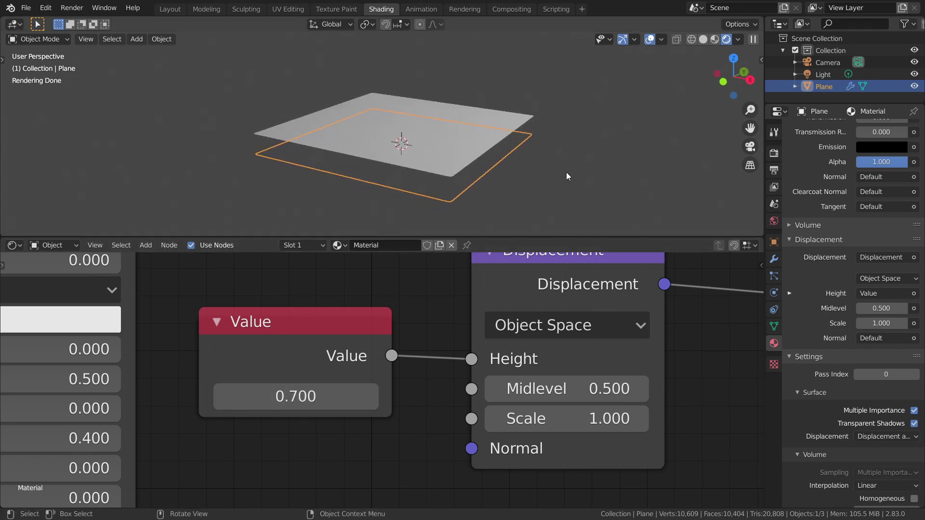
Step: Set the Value node to 0.3 and check the plane's displacement from the side
left_click(326, 407)
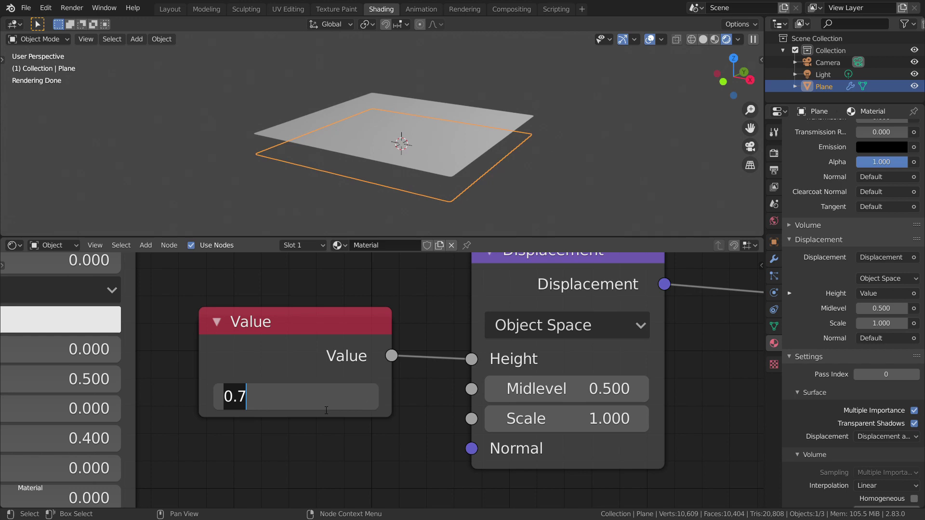
type("0.3")
key("Return")
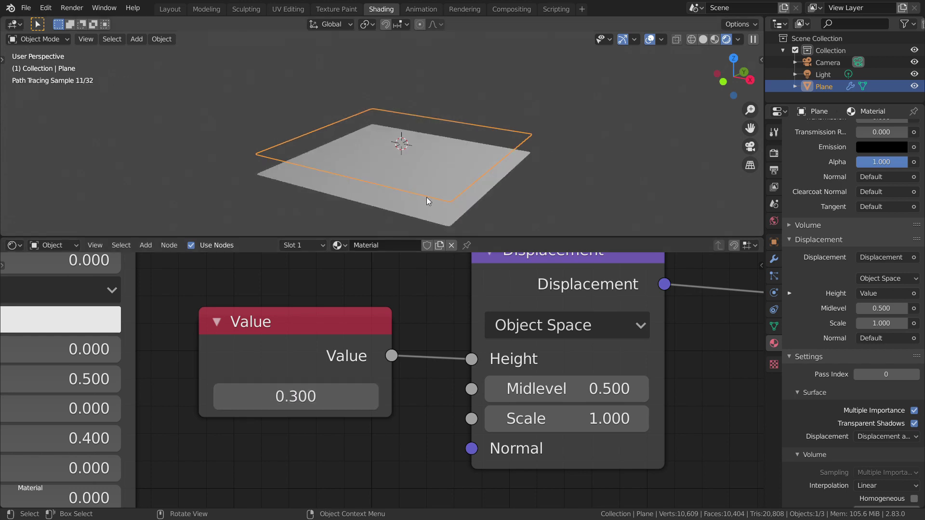
middle_click_drag(426, 197, 467, 171)
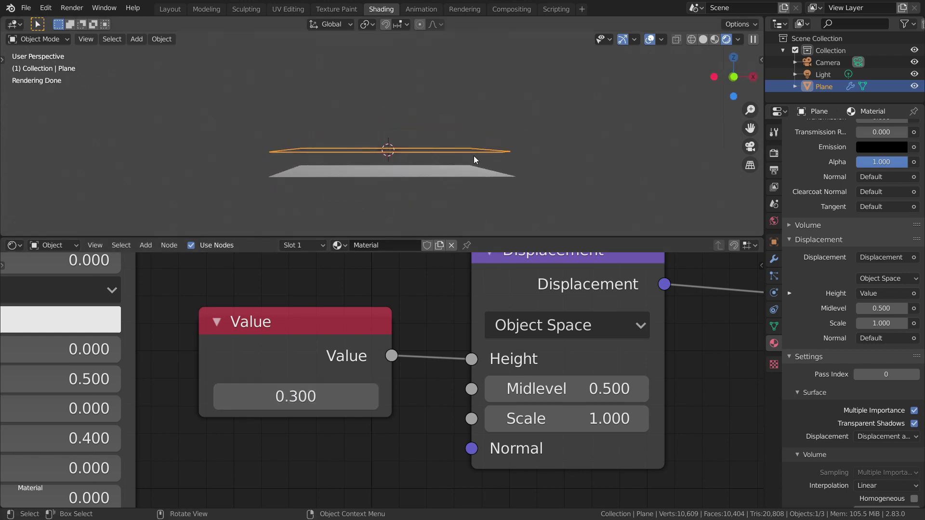
middle_click_drag(549, 177, 499, 186)
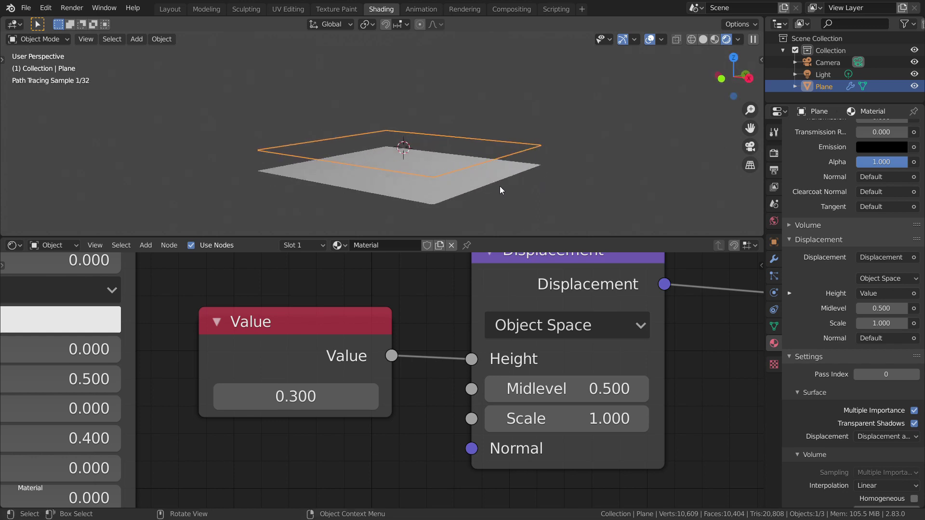
Step: Set the Displacement node's Midlevel to 0.3
left_click(594, 393)
type("0.")
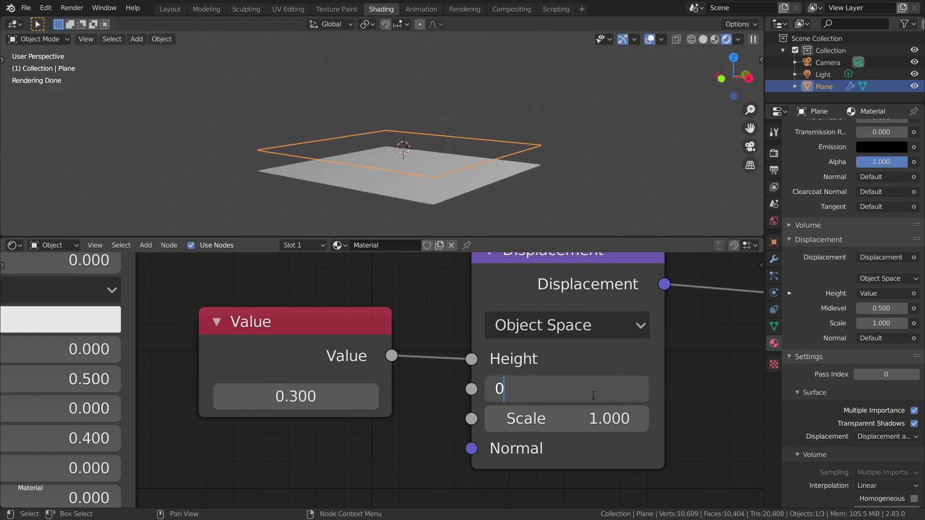
type("3")
key("Return")
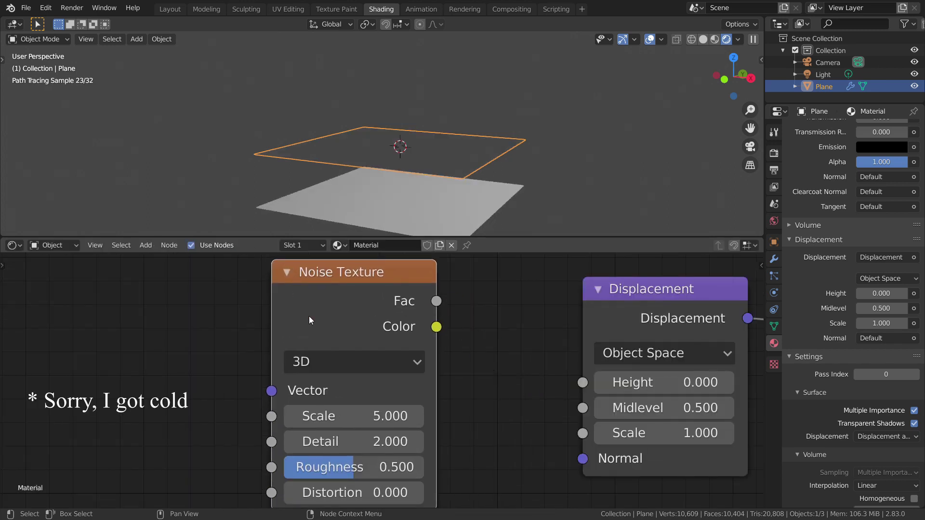
Step: Set the Noise Texture node's dimensions to 2D
left_click(314, 357)
left_click(306, 414)
scroll(385, 380, "down", 4)
middle_click_drag(455, 396, 359, 387)
scroll(359, 387, "up", 1)
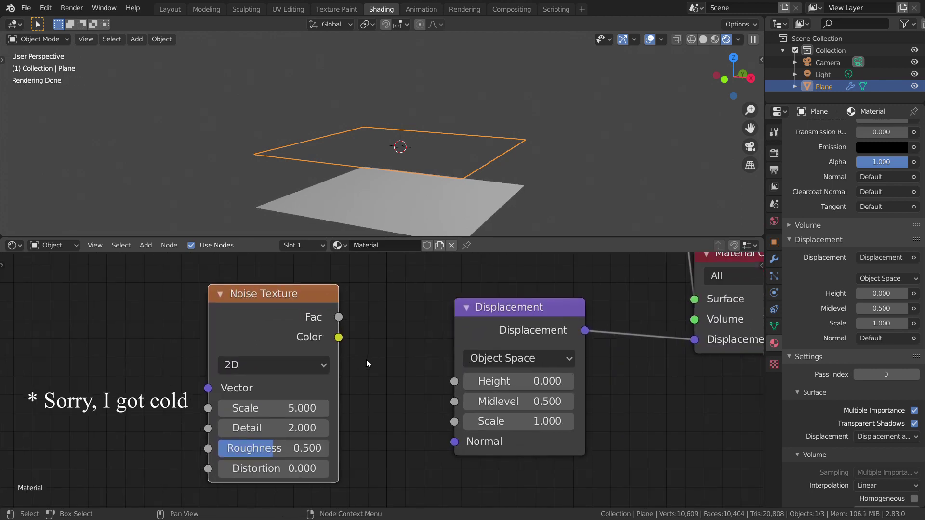
Step: Preview the Noise Texture's Fac output on the plane through a Viewer node, seen from the top
left_click(316, 322, "ctrl+shift")
middle_click_drag(383, 231, 351, 73)
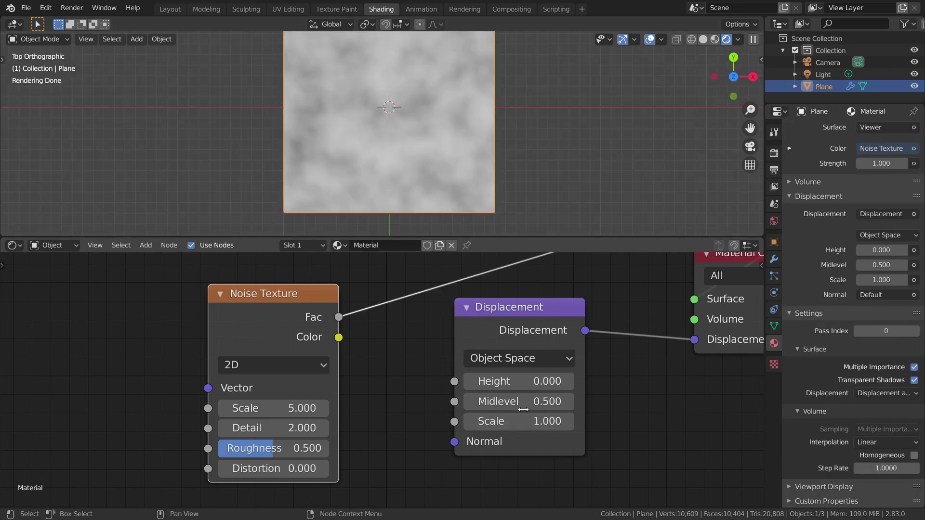
scroll(410, 145, "up", 3)
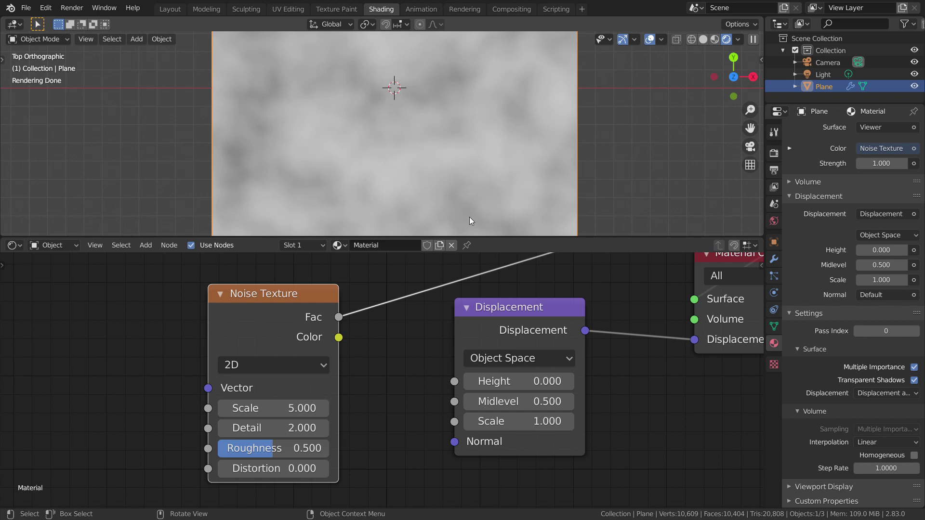
middle_click_drag(388, 357, 406, 333)
scroll(405, 334, "up", 1)
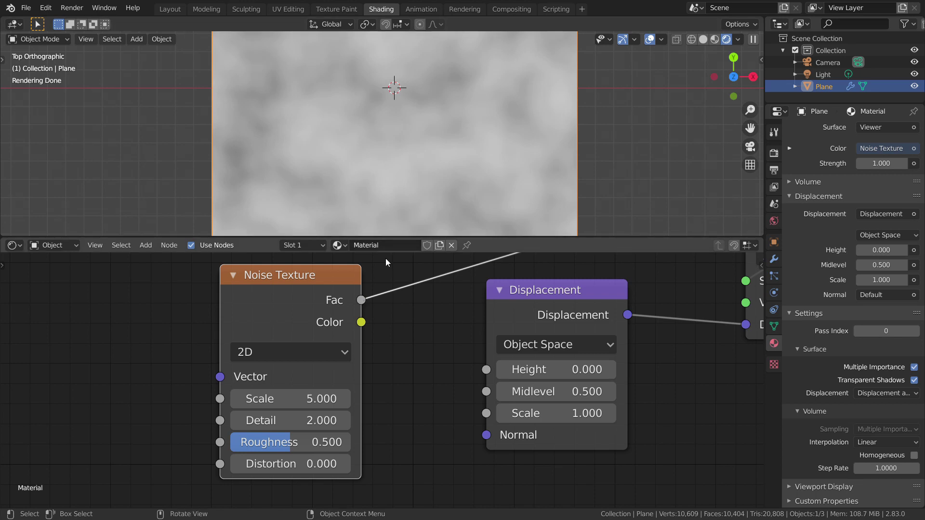
Step: Connect the Noise Texture's Fac output to the Displacement node's Height input and view the displaced plane in perspective
left_click_drag(361, 299, 374, 313)
left_click_drag(488, 375, 486, 370)
middle_click_drag(464, 186, 424, 134)
middle_click_drag(386, 323, 423, 301)
middle_click_drag(436, 226, 480, 157)
scroll(493, 336, "down", 2)
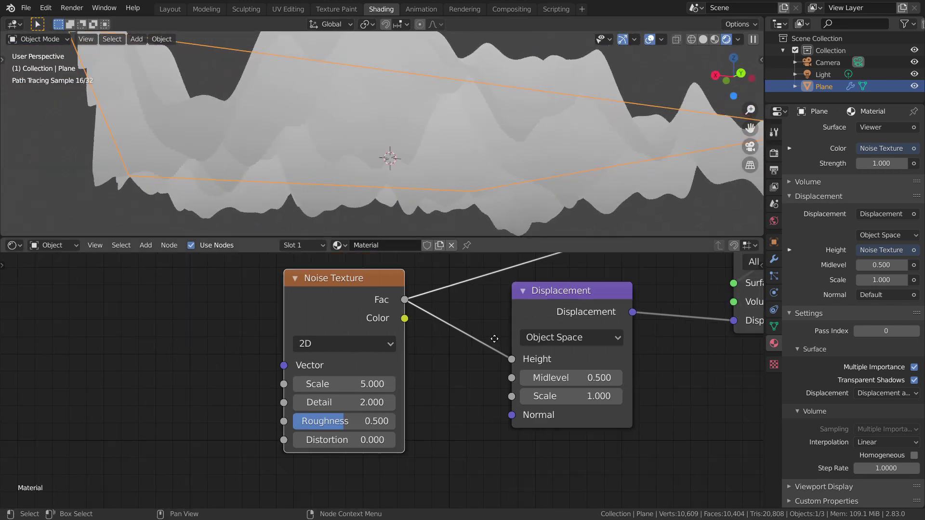
Step: Examine the noise-displaced plane along with the Noise Texture and Displacement node connections
scroll(491, 338, "up", 1)
middle_click_drag(453, 339, 499, 353)
scroll(447, 371, "up", 1)
scroll(452, 340, "down", 3)
middle_click_drag(501, 157, 449, 212)
scroll(426, 351, "up", 1)
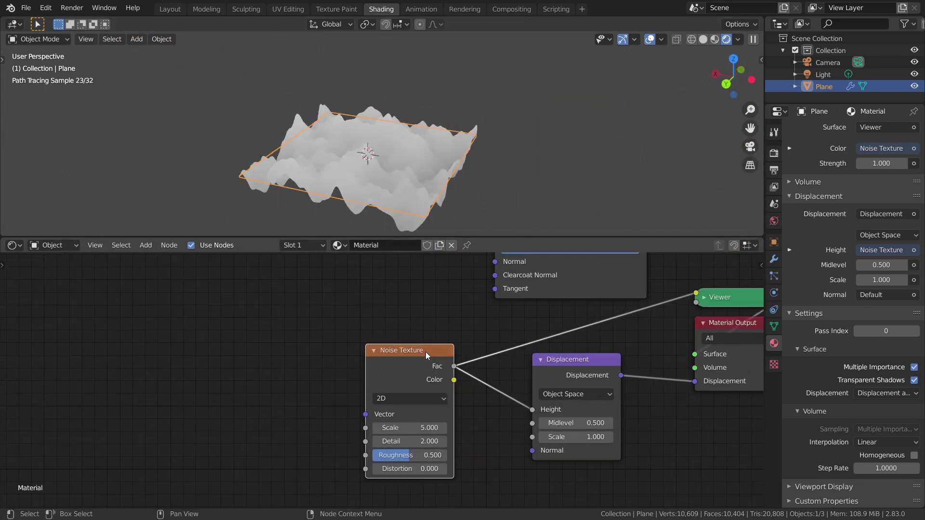
scroll(423, 373, "up", 3)
middle_click_drag(415, 367, 394, 367)
scroll(393, 367, "up", 2)
middle_click_drag(415, 397, 382, 380)
scroll(382, 386, "up", 4)
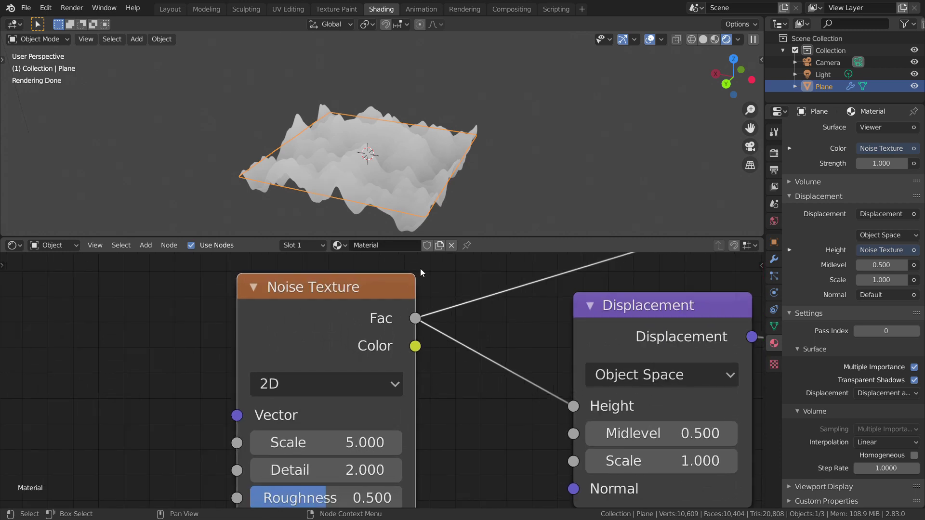
scroll(494, 299, "down", 2)
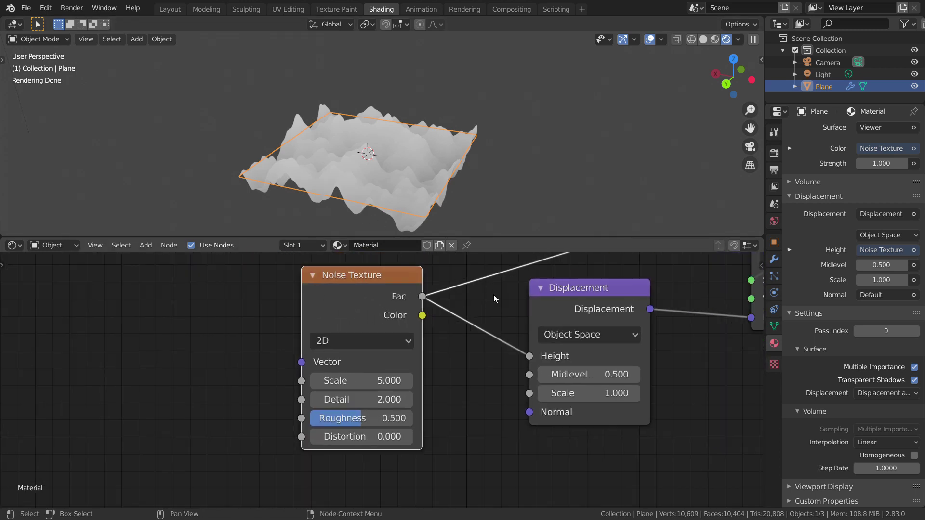
middle_click_drag(493, 294, 508, 354)
scroll(470, 297, "down", 1)
scroll(470, 296, "up", 1)
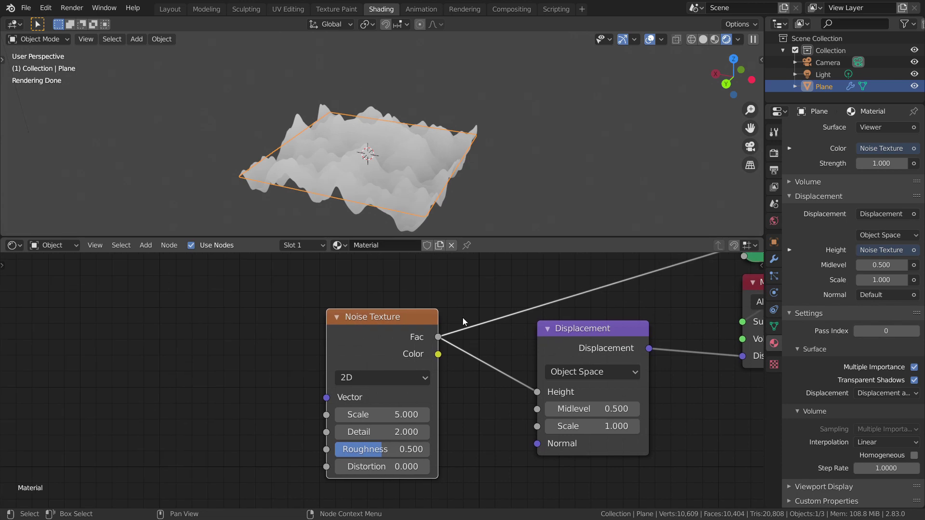
Step: Deselect the Noise Texture node and the plane to see the displaced surface without its selection outline
left_click(424, 290)
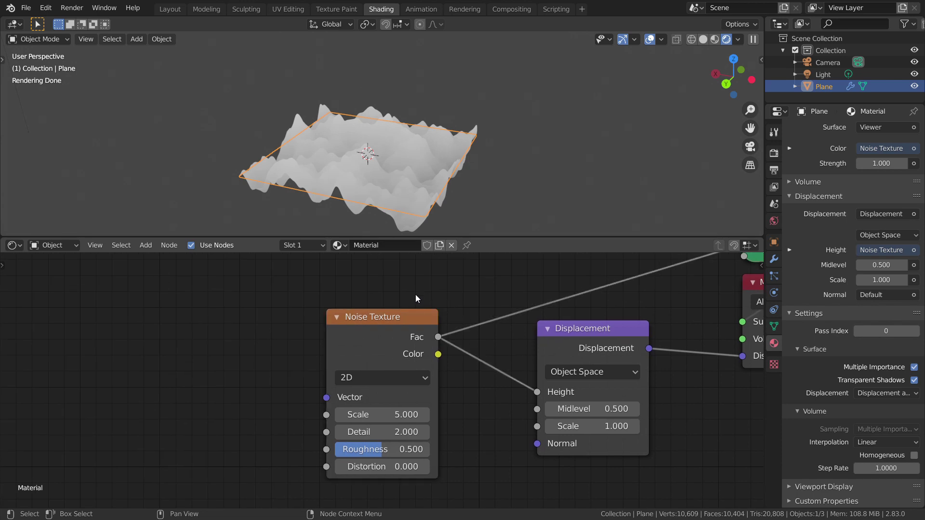
left_click(417, 415)
left_click(445, 416)
middle_click_drag(469, 207, 423, 218)
left_click(423, 218)
middle_click_drag(496, 205, 525, 198)
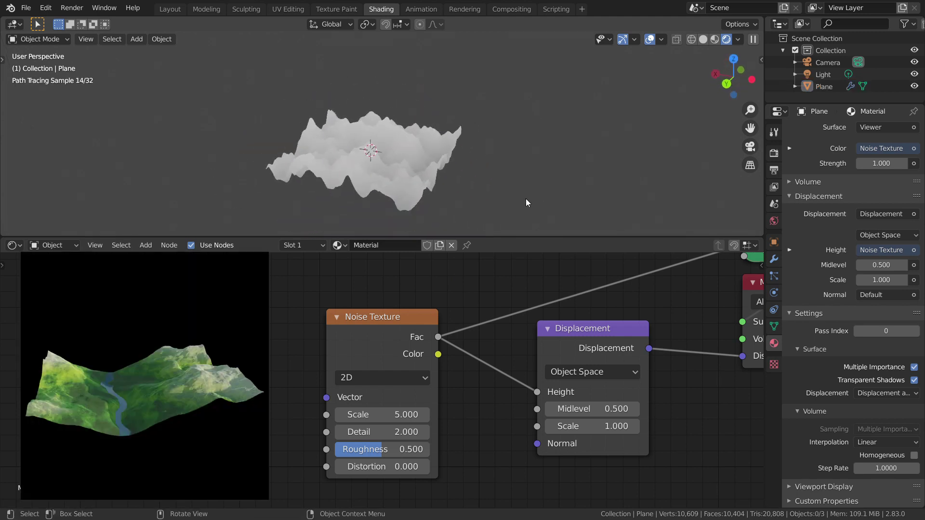
Step: Add Texture Coordinate and Mapping nodes feeding the Noise Texture's Vector input, and move them farther away from it
left_click(396, 358)
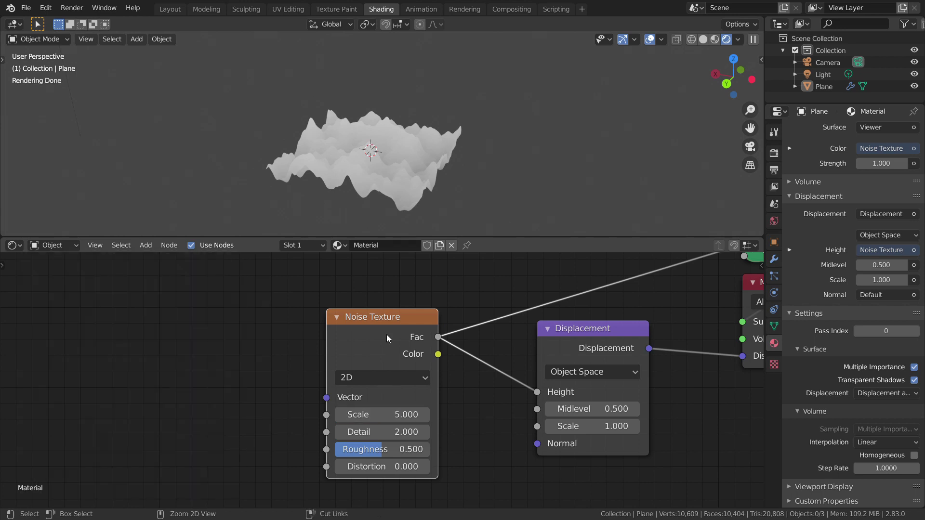
key("ctrl+t")
scroll(317, 356, "down", 1)
middle_click_drag(317, 357, 408, 318)
left_click_drag(364, 352, 239, 328)
scroll(358, 348, "up", 1)
middle_click_drag(358, 349, 331, 365)
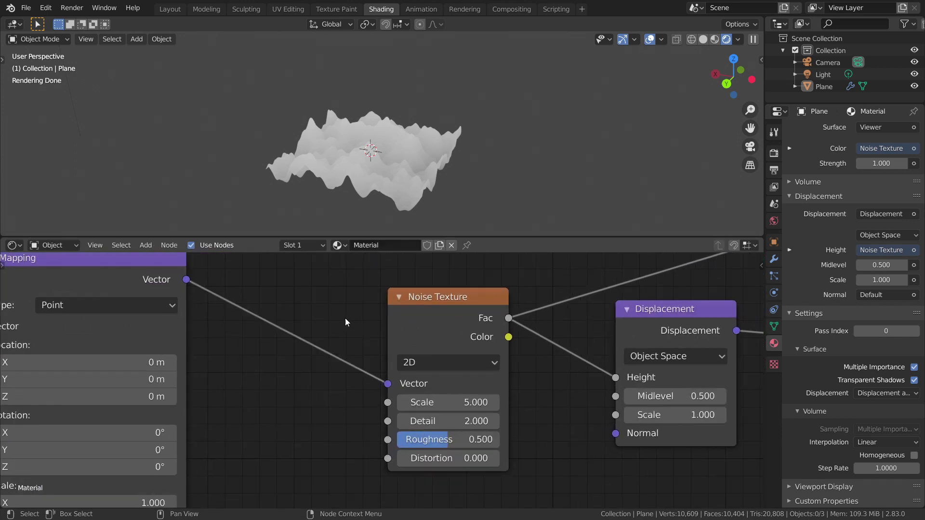
Step: Set the Noise Texture's Scale to 1.05 and its Detail to 16
scroll(363, 326, "up", 3)
middle_click_drag(363, 326, 289, 307)
scroll(288, 308, "up", 1)
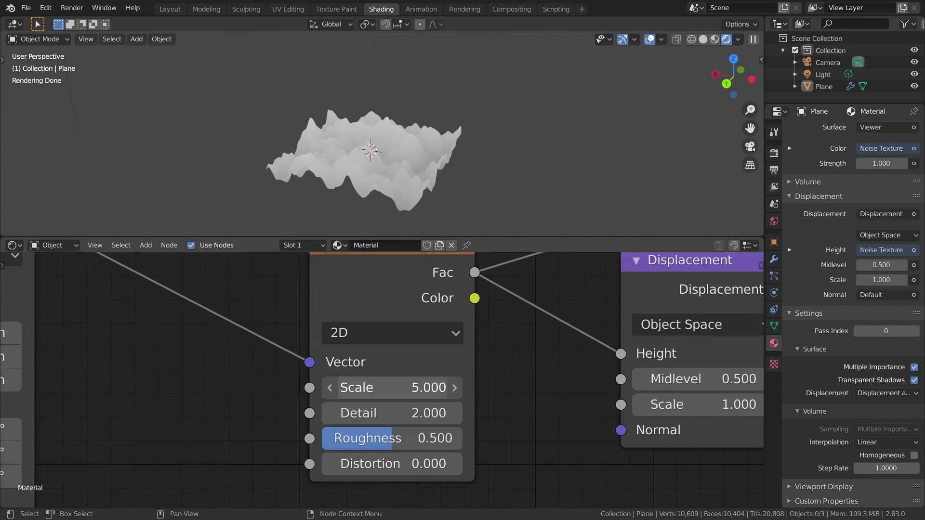
left_click(384, 395)
type("1.05")
key("Return")
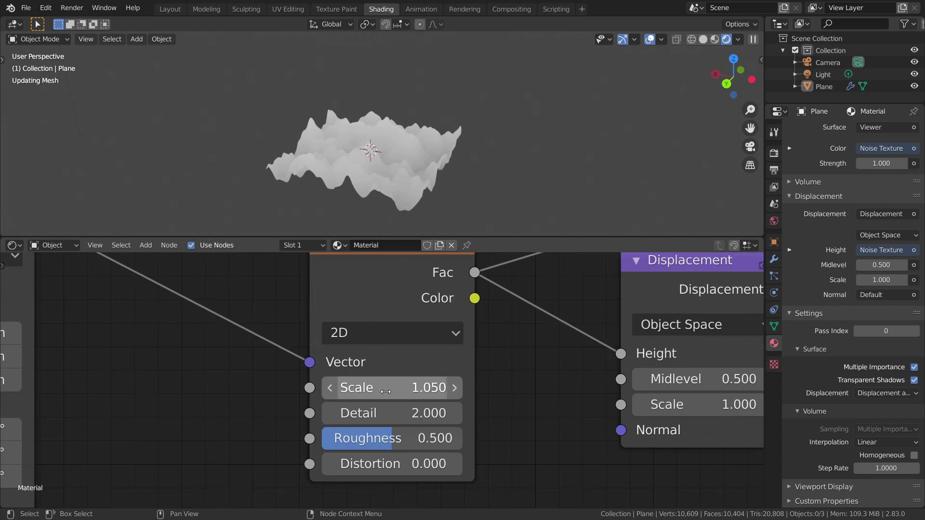
left_click(399, 426)
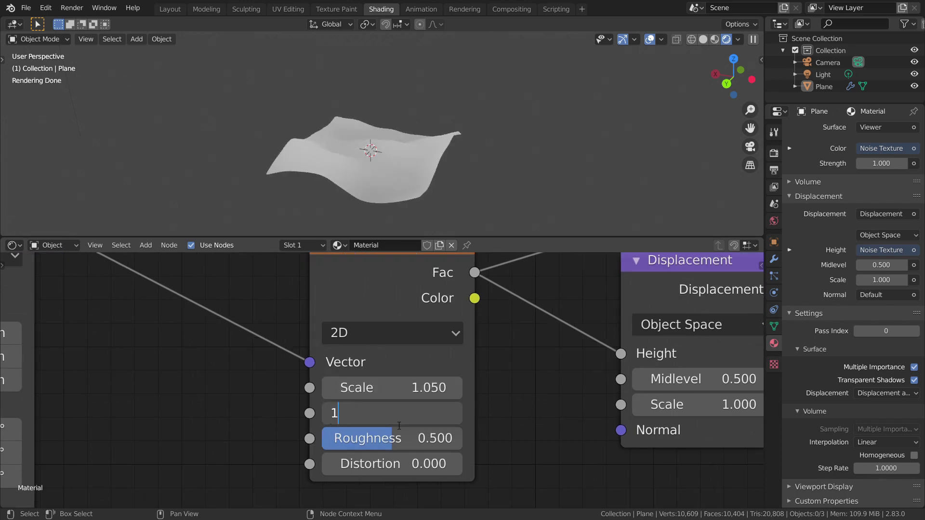
type("16")
key("Return")
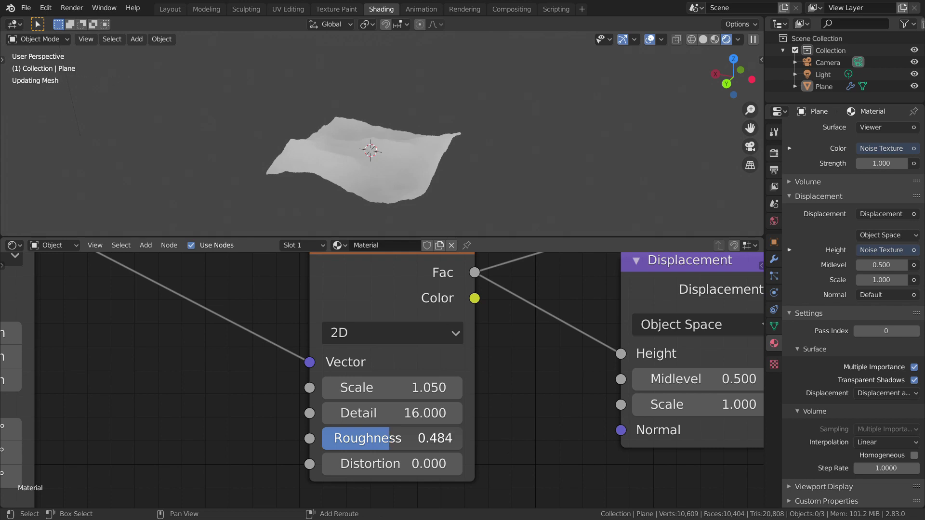
Step: Adjust the Noise Texture's Roughness to about 0.48 and inspect the displaced surface
left_click_drag(384, 438, 383, 439)
middle_click_drag(465, 190, 458, 161)
scroll(458, 161, "up", 4)
scroll(475, 162, "down", 4)
mouse_move(475, 161)
middle_mouse_down()
mouse_move(465, 182)
mouse_move(473, 176)
middle_mouse_up()
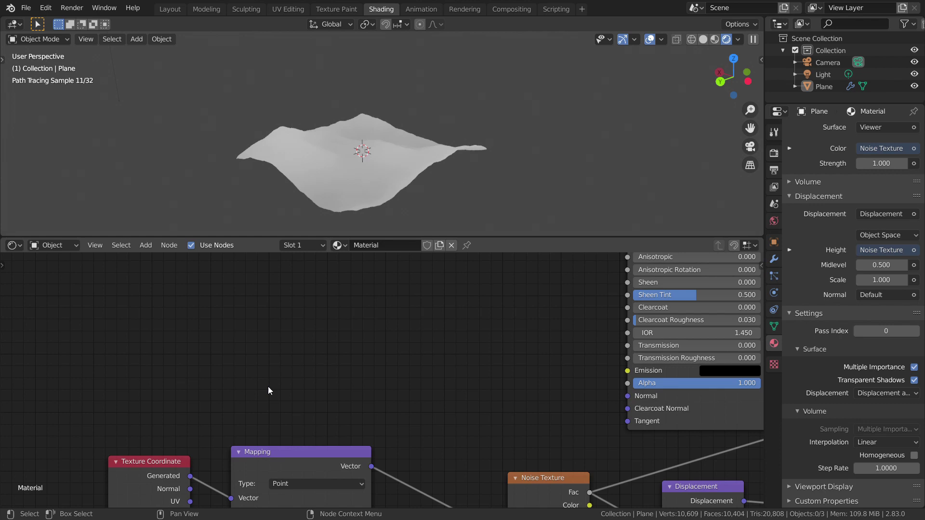
Step: Feed the Mapping node's Vector from the Texture Coordinate's Object output, move Texture Coordinate away from Mapping, and inspect the surface
left_click_drag(158, 466, 129, 306)
middle_click_drag(198, 334, 224, 268)
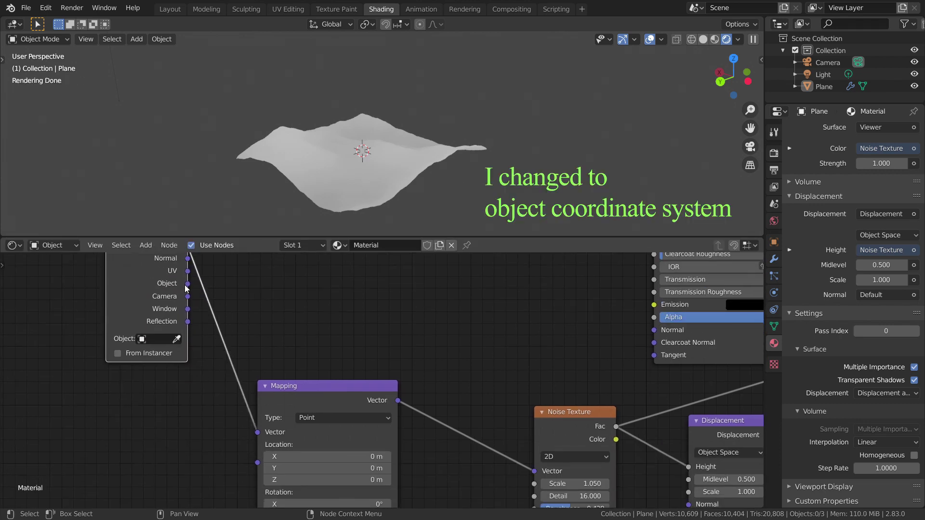
left_click_drag(188, 283, 257, 433)
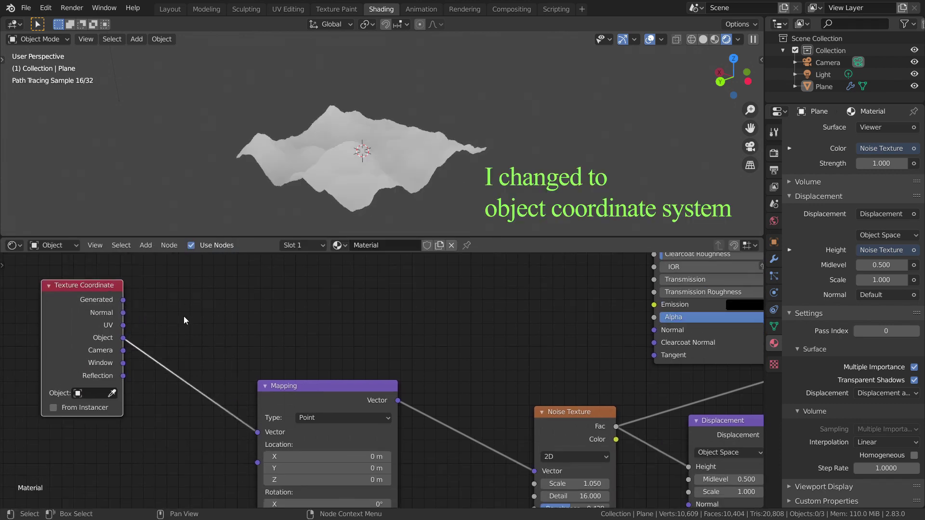
scroll(210, 328, "up", 1)
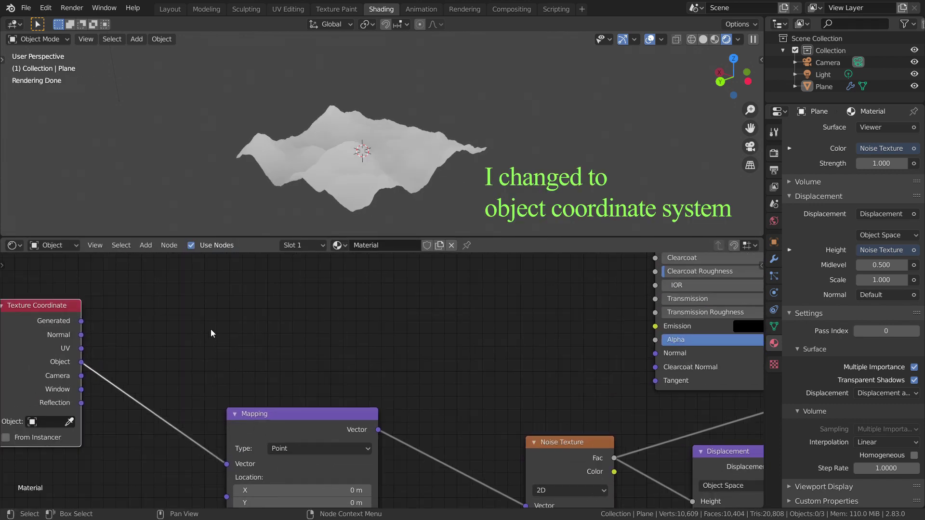
middle_click_drag(210, 329, 303, 353)
scroll(412, 282, "down", 2)
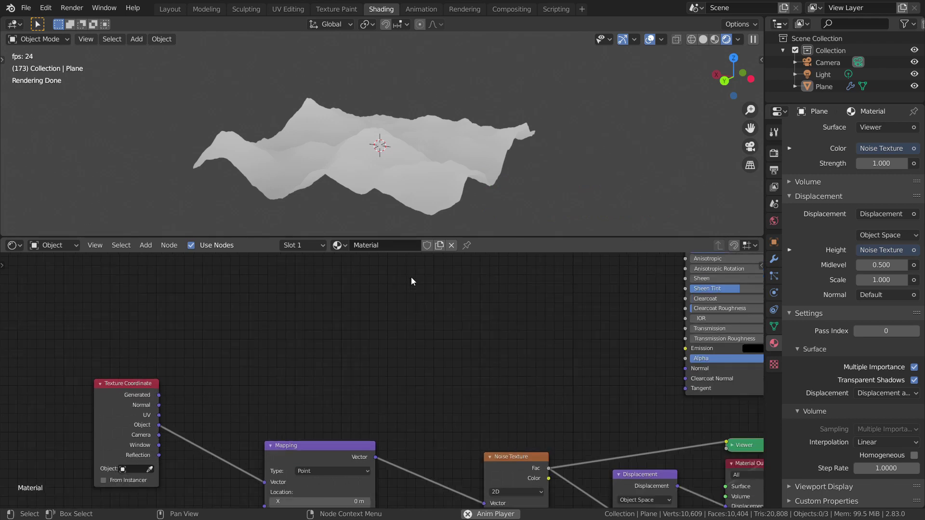
middle_click_drag(375, 148, 417, 138)
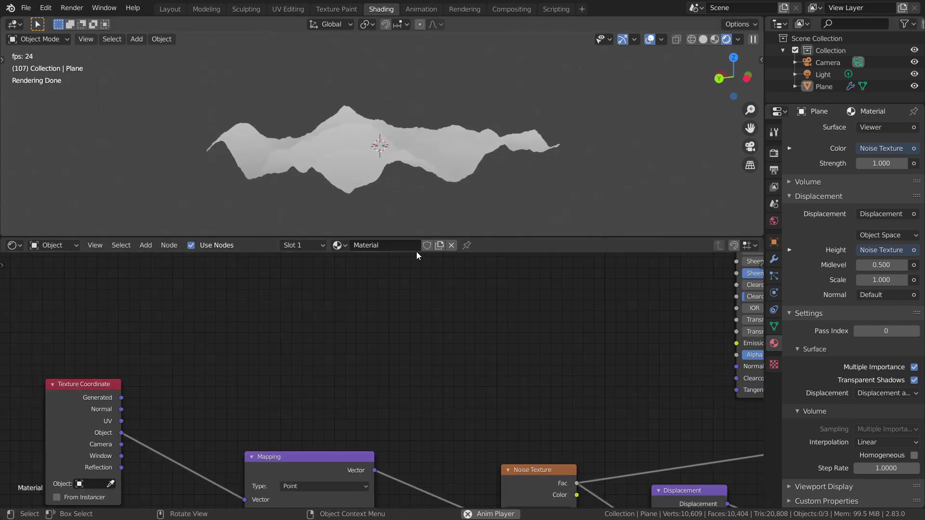
Step: Add a Separate XYZ node above Mapping and connect the Texture Coordinate's Object output to its Vector input
key("shift+a")
left_click(326, 338)
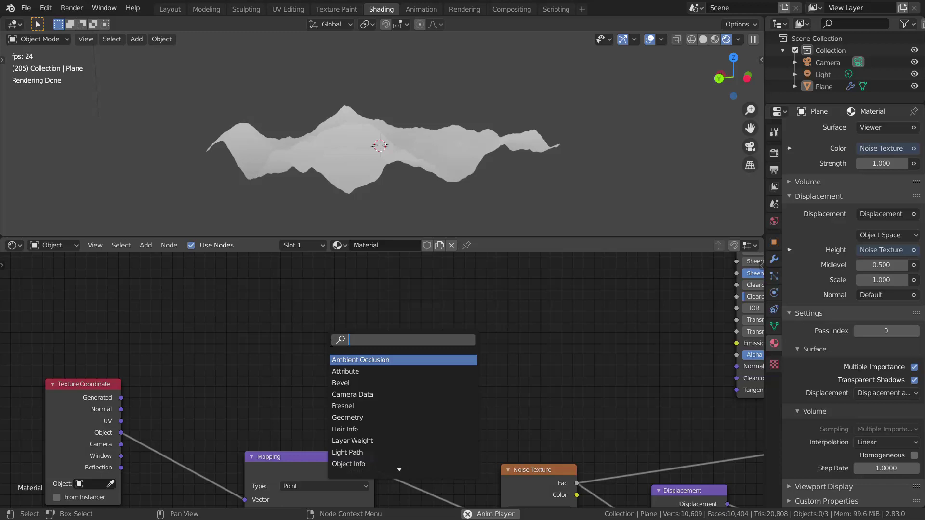
type("se")
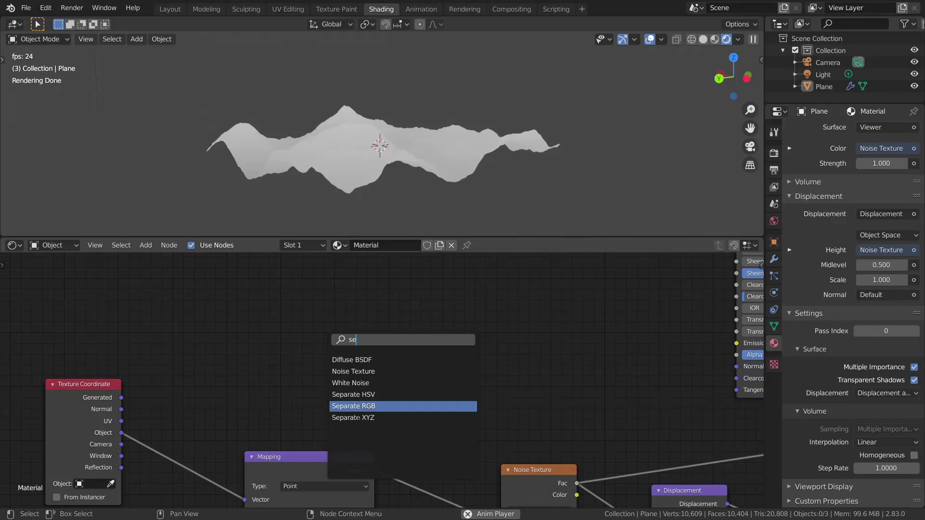
left_click(353, 417)
left_click(241, 332)
left_click_drag(120, 429, 281, 379)
Step: Preview the Separate XYZ node's X, Y and Z outputs in turn and view the Z gradient on the surface
left_click(302, 352, "ctrl+shift")
left_click(301, 351, "ctrl+shift")
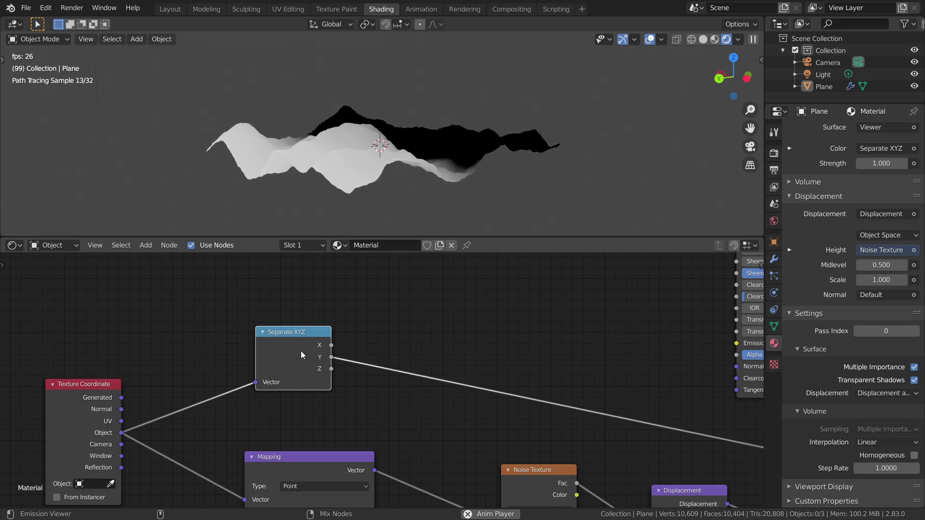
left_click(302, 349, "ctrl+shift")
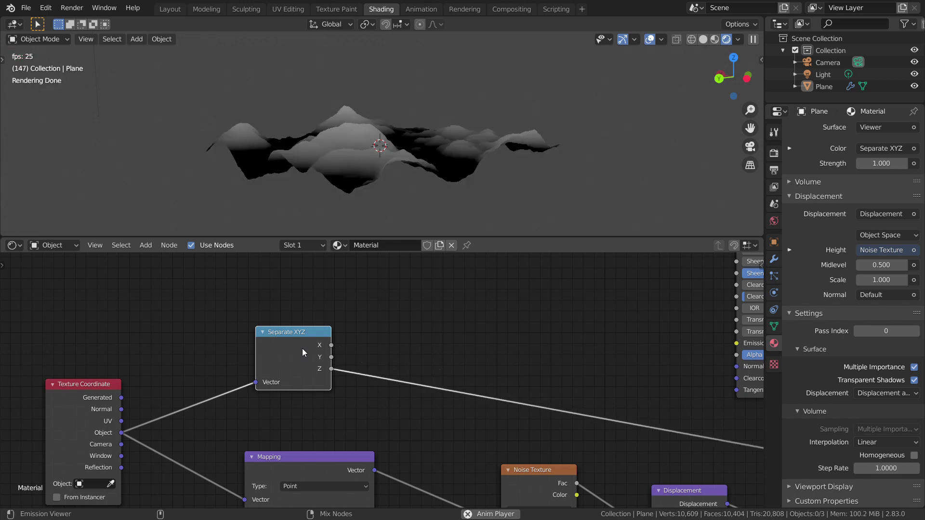
middle_click_drag(409, 203, 386, 202)
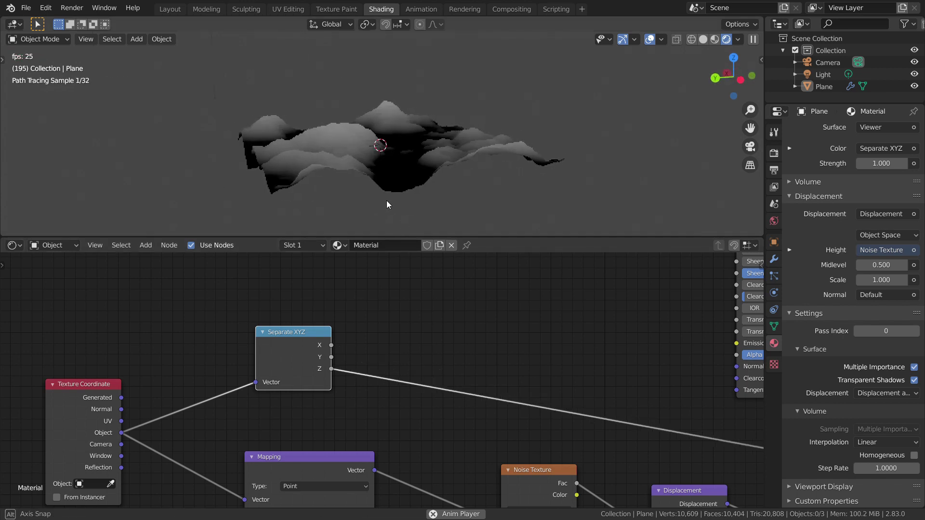
Step: Insert a Math node set to Add with value -0.070 after the Separate XYZ node's Z output
scroll(389, 334, "up", 2)
middle_click_drag(390, 335, 343, 319)
key("shift+a")
type("sma")
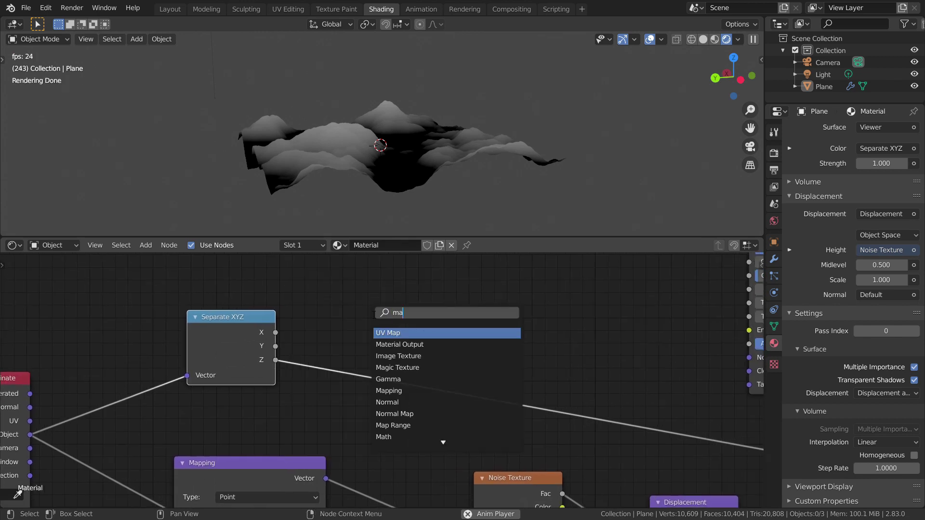
type("th")
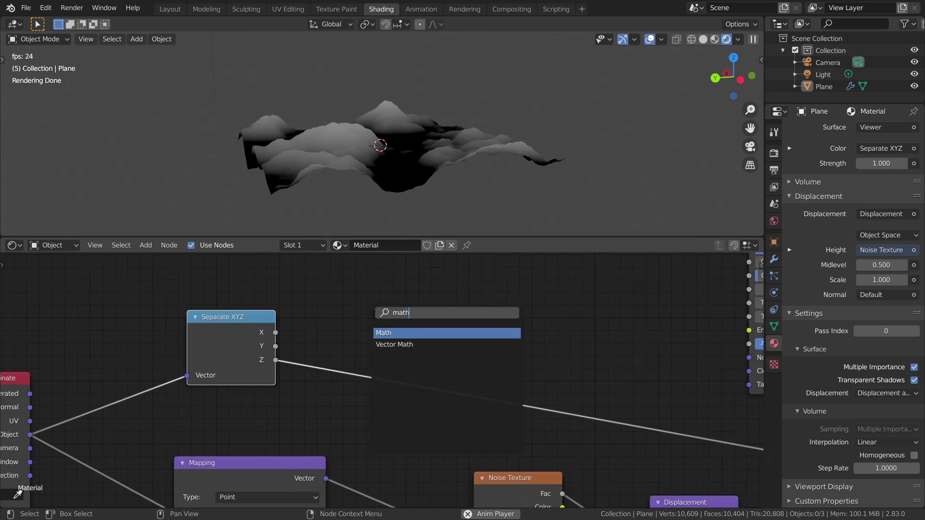
left_click(399, 333)
left_click(438, 264)
left_click_drag(432, 280, 345, 334)
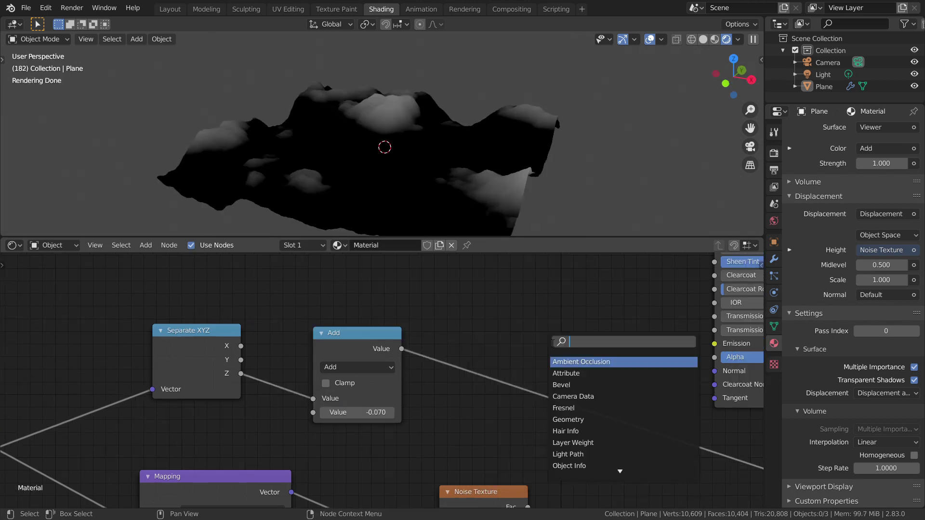
Step: Add a MixRGB node, connect the Add node's Value to its Fac, and preview the Mix output
type("mix")
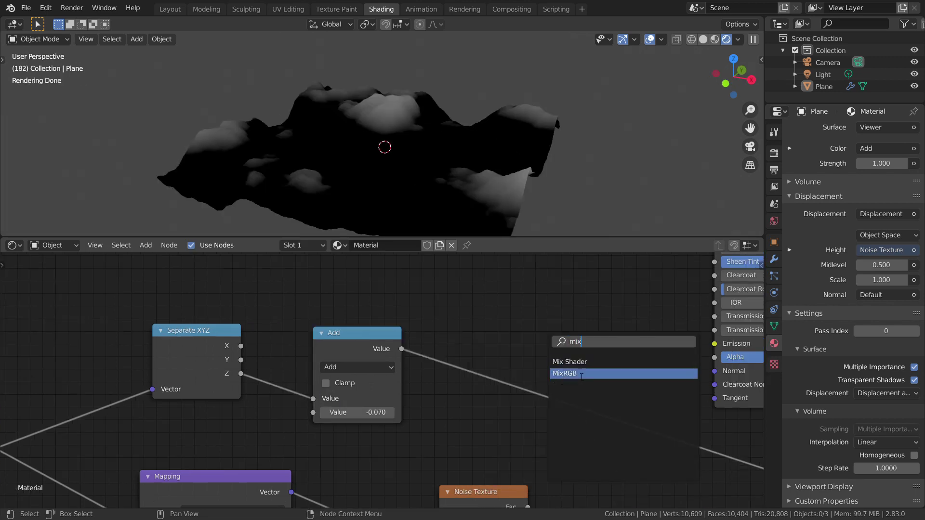
left_click(564, 373)
left_click_drag(402, 348, 575, 352)
left_click(603, 310, "ctrl+shift")
middle_click_drag(603, 310, 424, 342)
Step: Set the Mix node's Color1 to green 3F5841 and its Color2 to white FFFFFF
left_click(430, 384)
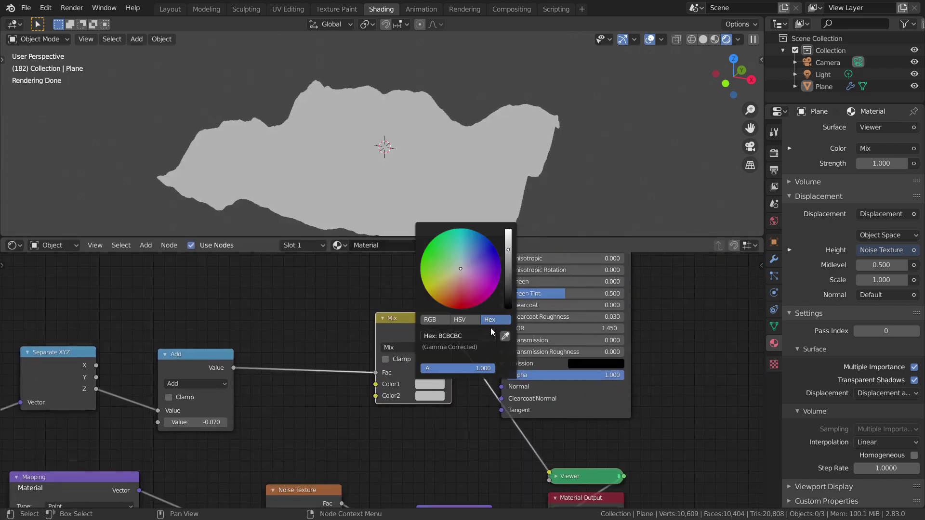
left_click(468, 337)
key("ctrl+v")
left_click(336, 347)
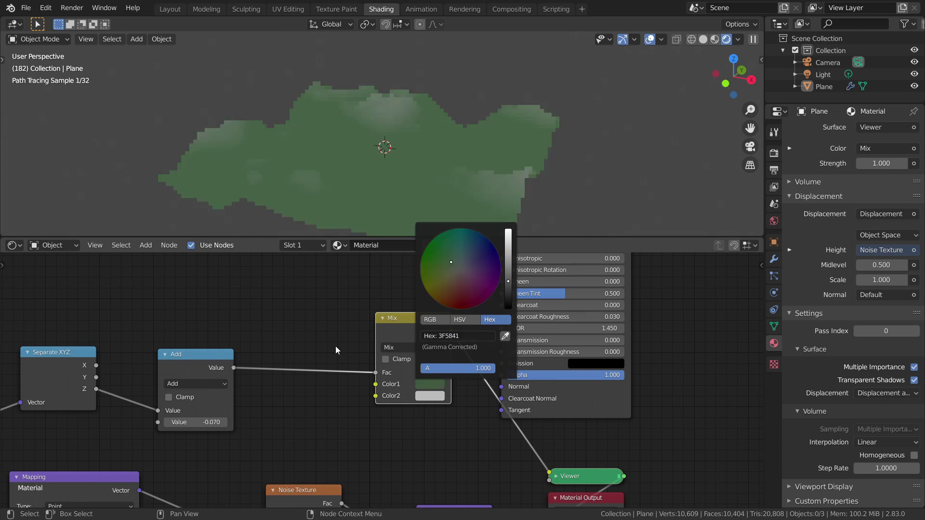
left_click(420, 396)
left_click_drag(510, 262, 510, 235)
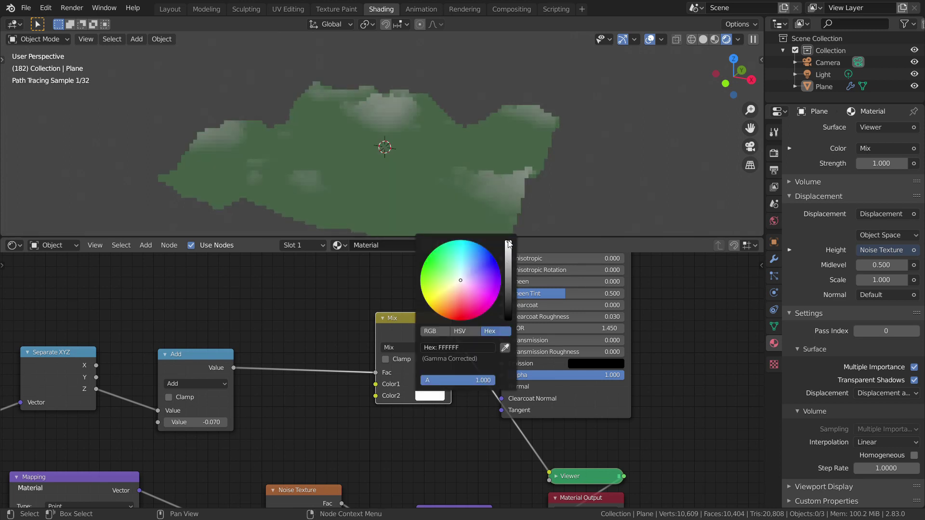
left_click(338, 297)
Step: Connect the Mix node's Color to the Principled BSDF's Base Color and preview the shader on the surface
scroll(338, 301, "down", 3)
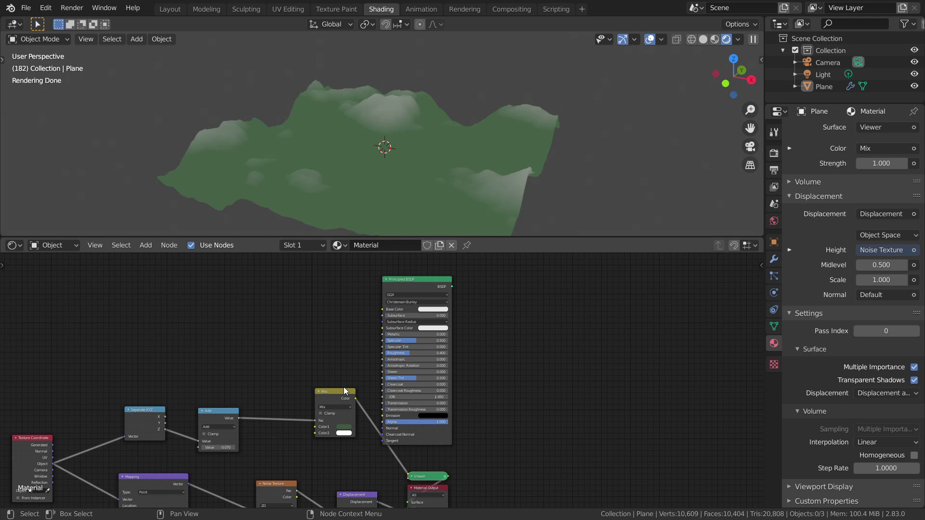
left_click_drag(358, 403, 377, 342)
left_click_drag(388, 311, 387, 311)
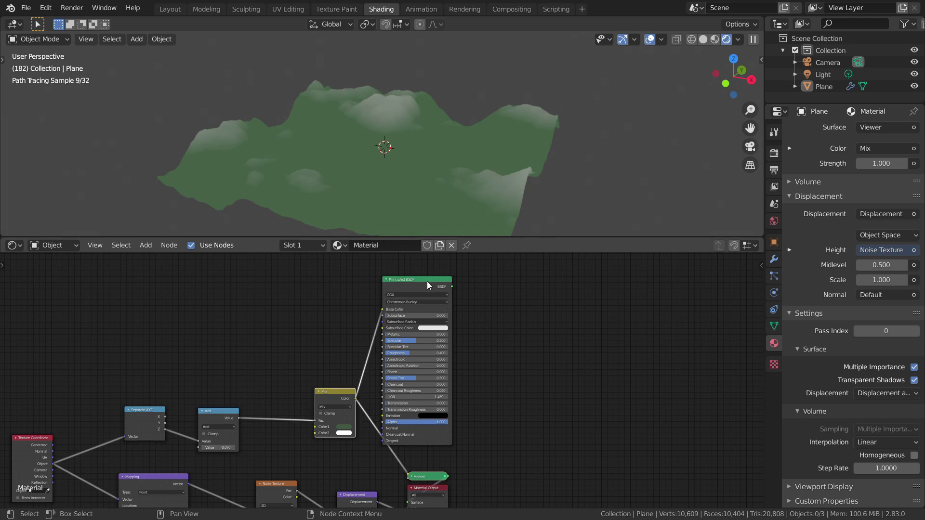
left_click(428, 280, "ctrl+shift")
scroll(459, 302, "up", 1)
middle_click_drag(459, 193, 432, 193)
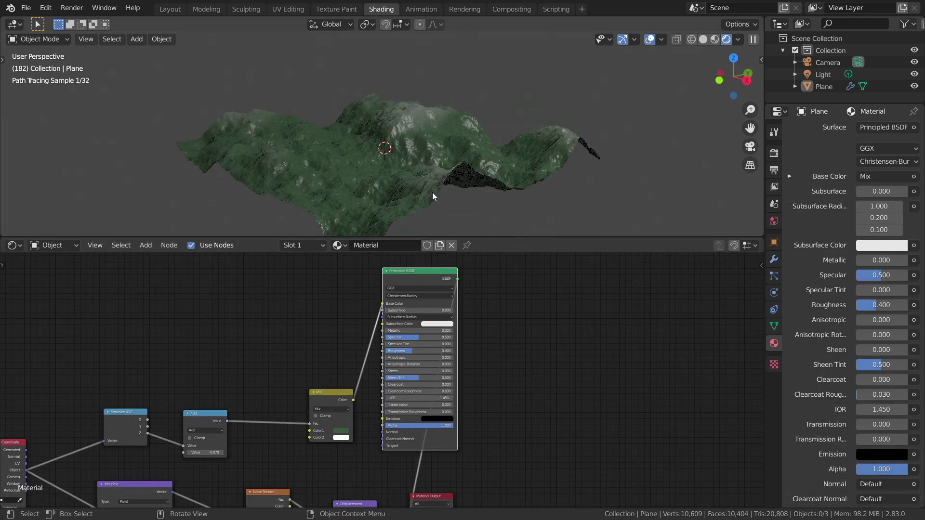
Step: Move the Separate XYZ node away from the Add node and preview its X output on the surface
middle_click_drag(544, 292, 476, 429)
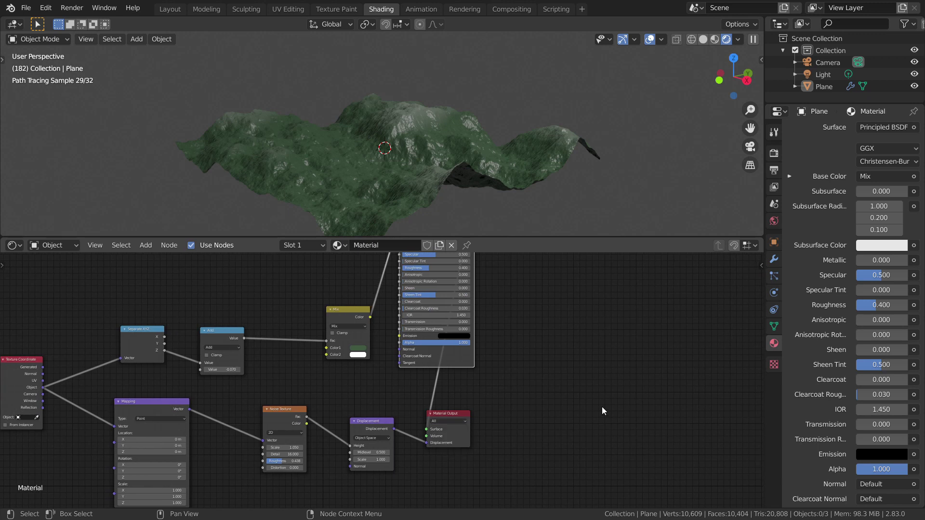
middle_click_drag(309, 293, 481, 315)
scroll(522, 323, "up", 9)
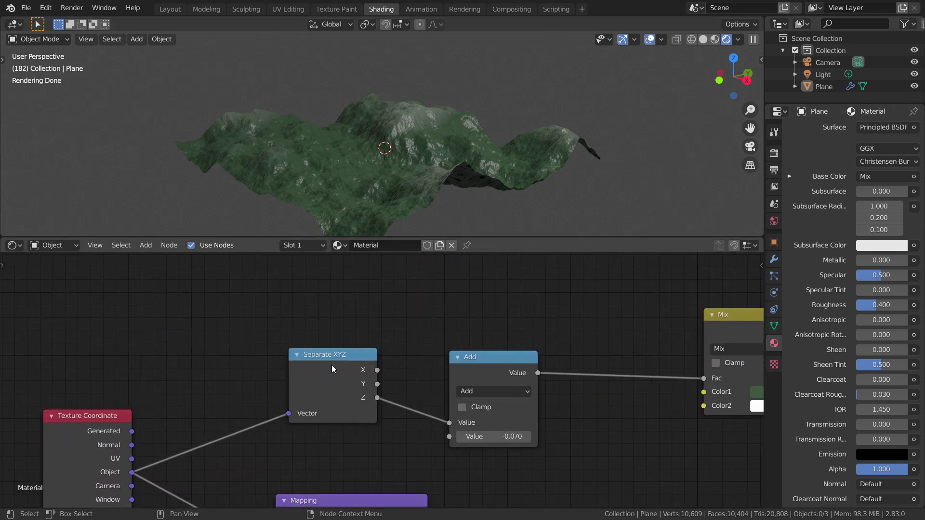
left_click_drag(332, 365, 297, 318)
middle_click_drag(382, 315, 394, 341)
left_click(295, 350, "ctrl+shift")
middle_click_drag(365, 194, 414, 215)
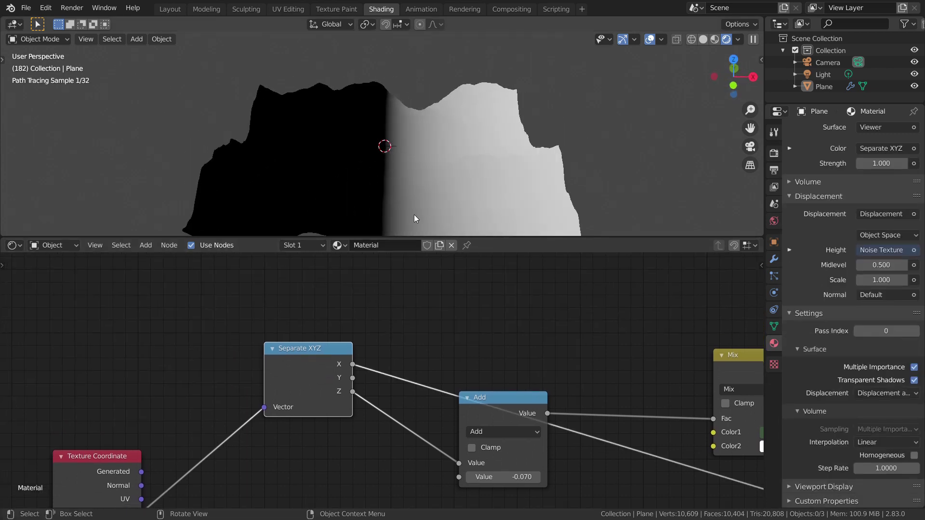
Step: Duplicate the Add node onto the Separate XYZ node's X link and set the copy's operation to Absolute
left_click_drag(327, 358, 285, 345)
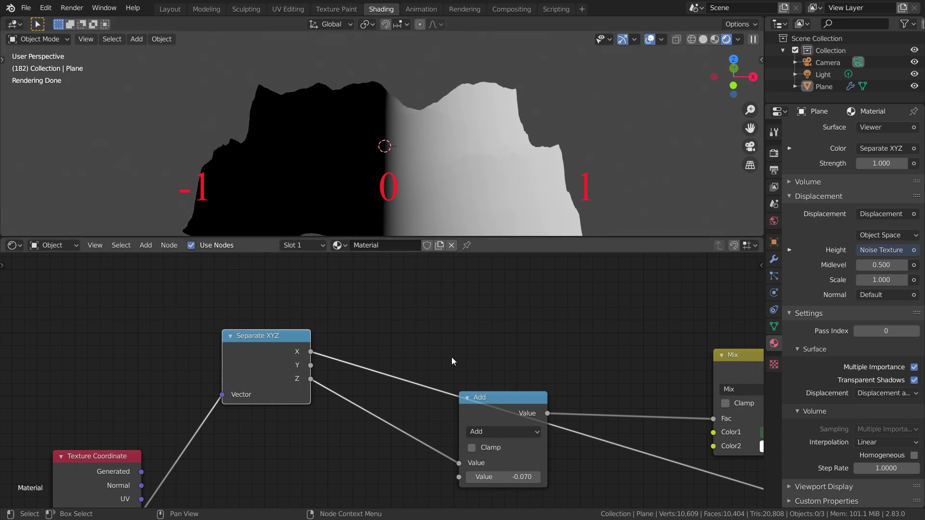
left_click(494, 405)
key("shift+d")
left_click(407, 352)
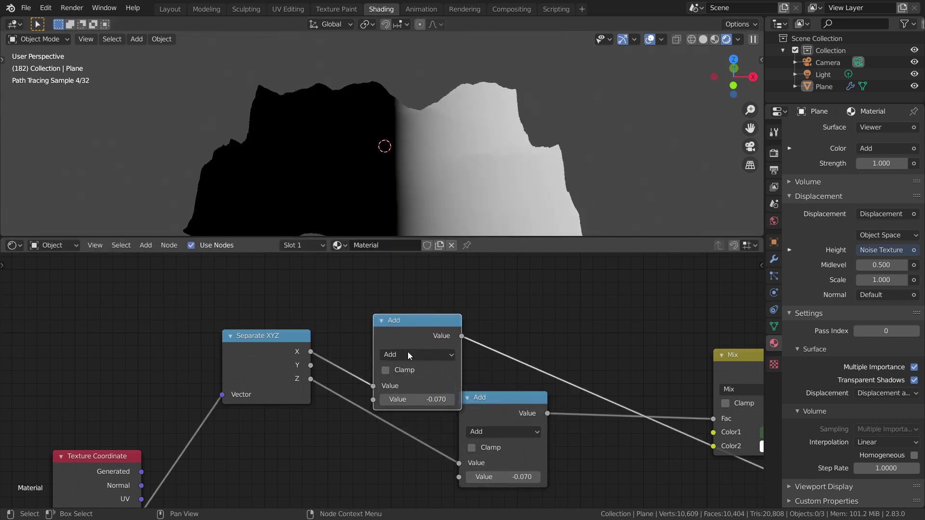
left_click(408, 354)
left_click(413, 346)
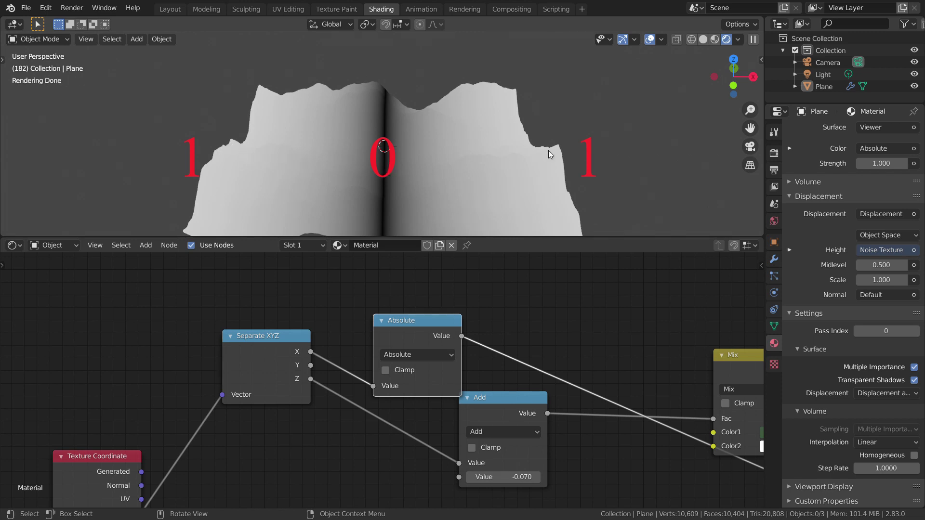
Step: Duplicate the Absolute node onto its own output link, set the copy to Subtract 0.060, and inspect the dark strip
middle_click_drag(495, 320, 409, 334)
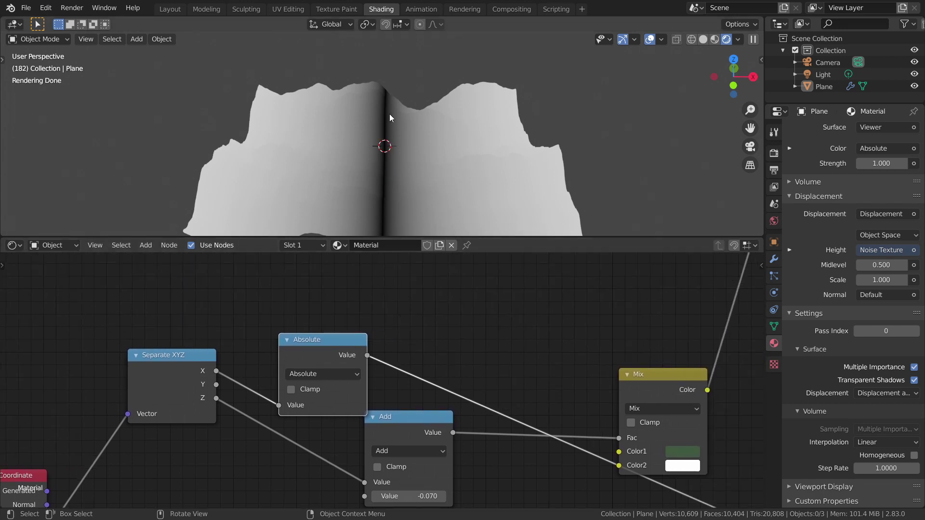
middle_click_drag(389, 113, 388, 153)
scroll(353, 346, "up", 1)
key("shift+d")
left_click(449, 347)
left_click(448, 372)
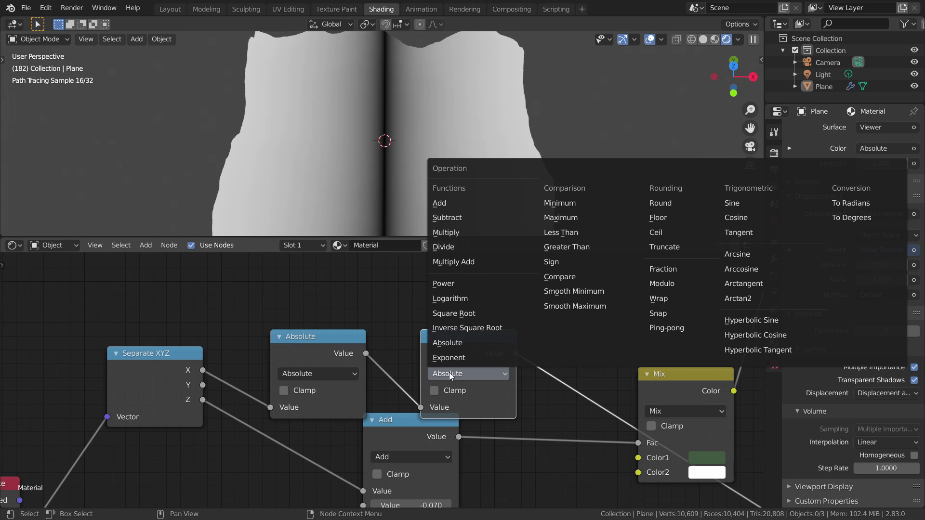
key("s")
mouse_move(497, 421)
left_mouse_down("shift")
mouse_move(474, 421)
mouse_move(491, 421)
left_mouse_up("shift")
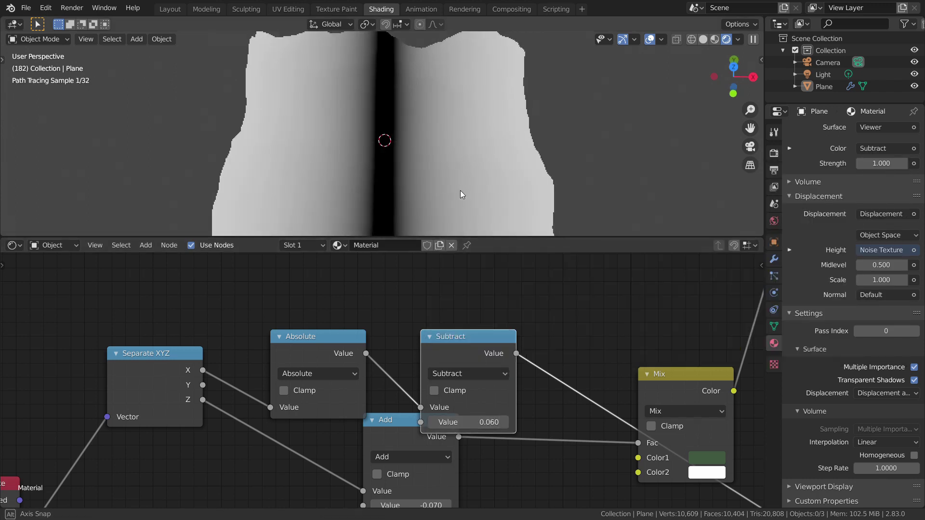
mouse_move(460, 190)
middle_mouse_down()
mouse_move(456, 207)
mouse_move(470, 193)
middle_mouse_up()
scroll(469, 194, "up", 1)
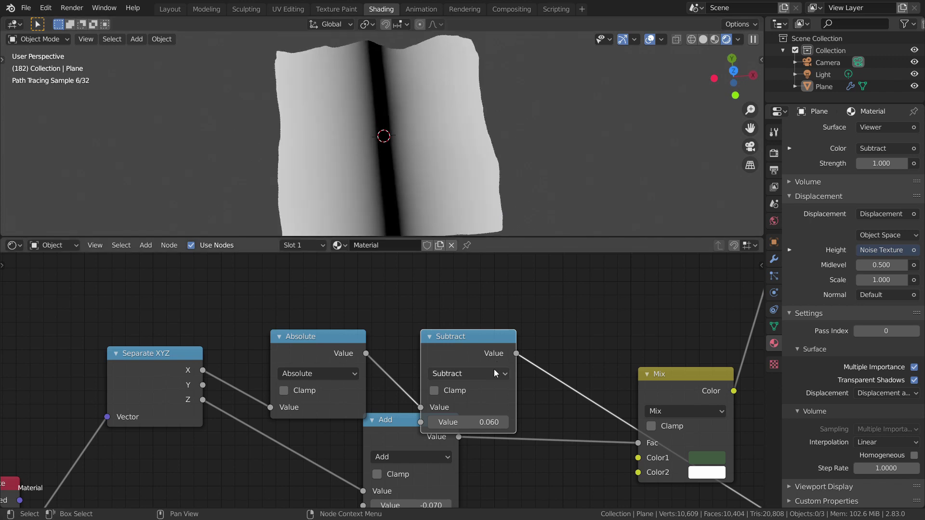
Step: Move the Subtract node clear of the Add node and the Texture Coordinate node farther from Separate XYZ
middle_click_drag(430, 337, 447, 321)
left_click_drag(462, 328, 464, 307)
middle_click_drag(464, 306, 618, 270)
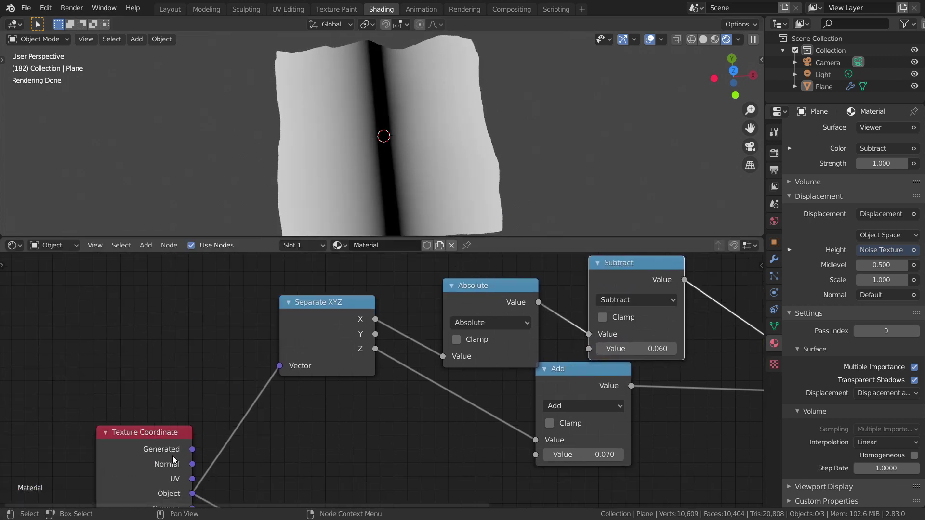
left_click_drag(152, 454, 75, 380)
middle_click_drag(248, 346, 340, 394)
Step: Insert a MixRGB node between the Texture Coordinate's Object output and Separate XYZ, and move Texture Coordinate farther from it
key("shift+a")
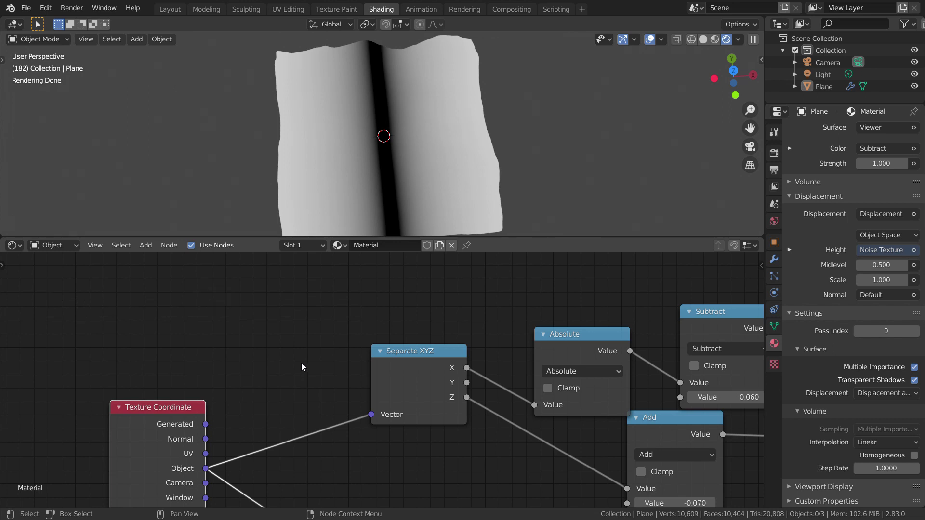
key("shift+a")
type("mi")
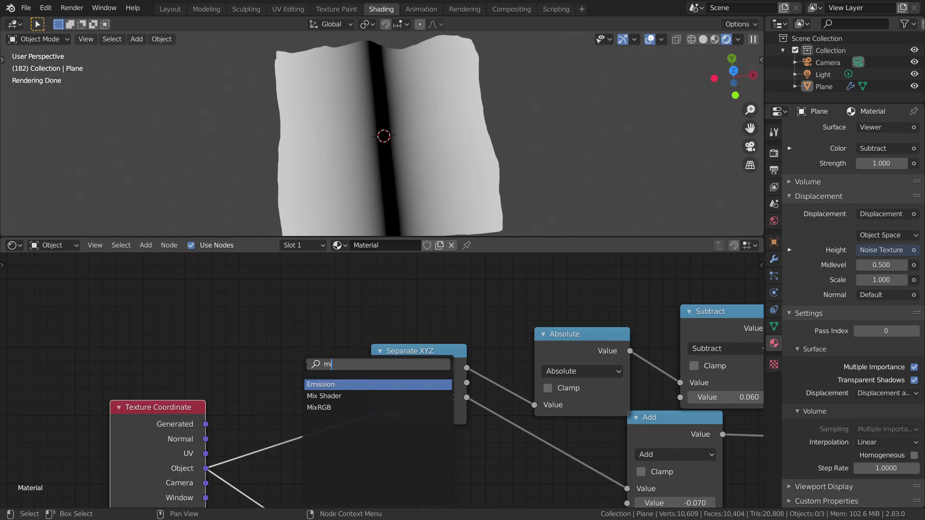
type("x")
key("Down")
key("Return")
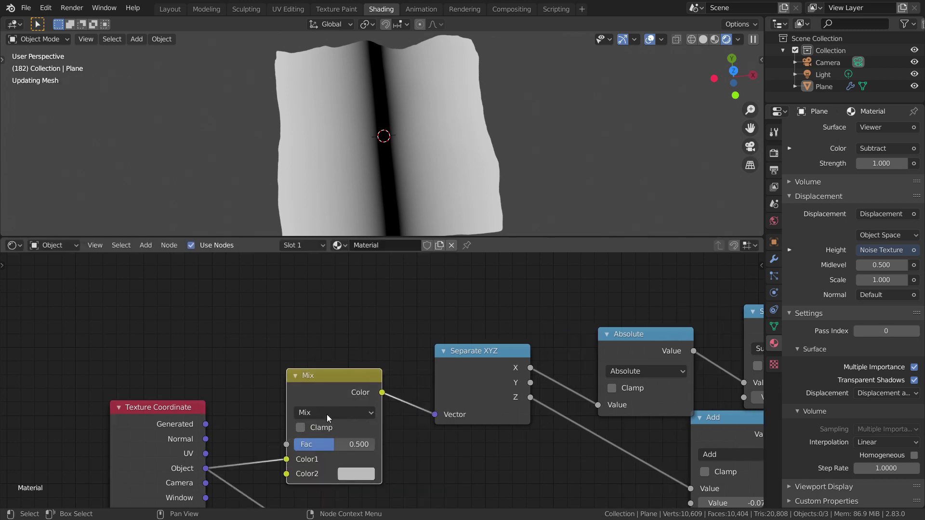
left_click(343, 386)
middle_click_drag(374, 389, 404, 337)
scroll(399, 339, "up", 1)
left_click_drag(198, 386, 129, 389)
left_click(244, 341)
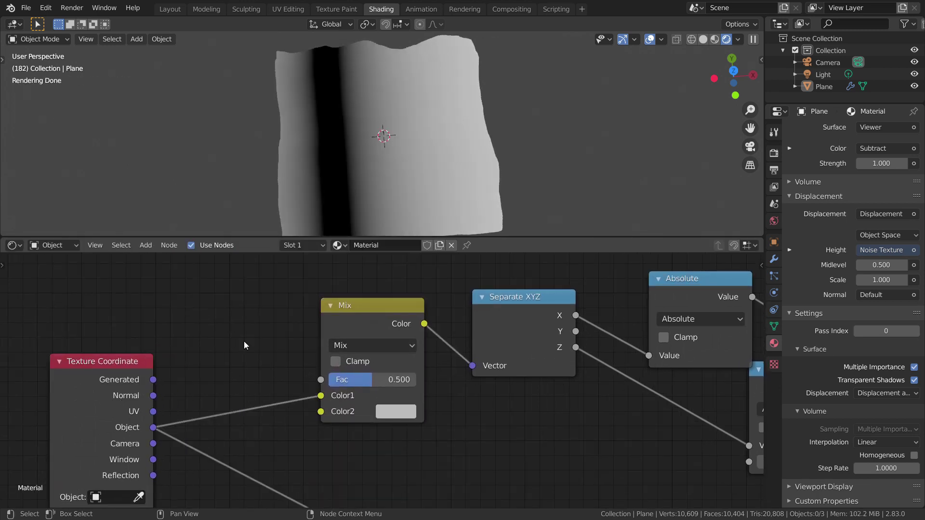
Step: Add a Noise Texture beside Texture Coordinate, feed its Fac into the Mix node's Color2, and set the Mix factor to 0.240
key("shift+a")
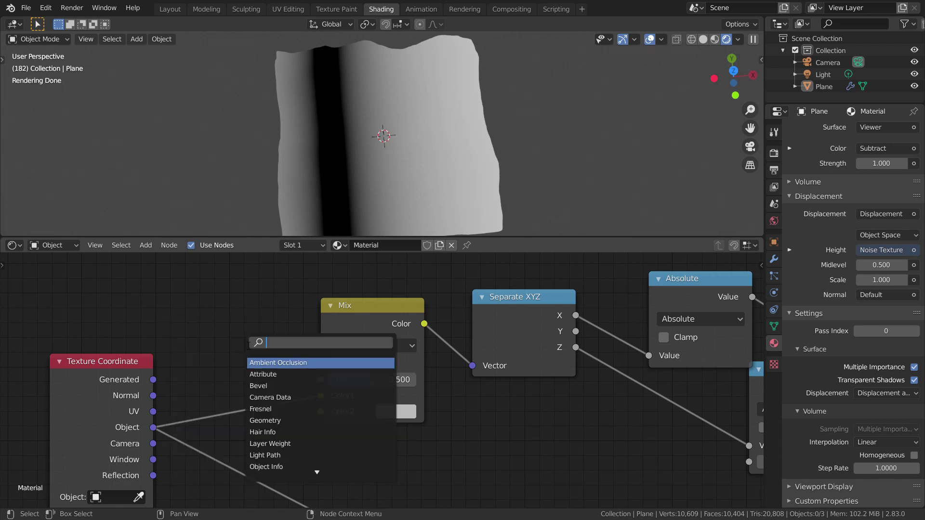
type("noi")
left_click(264, 370)
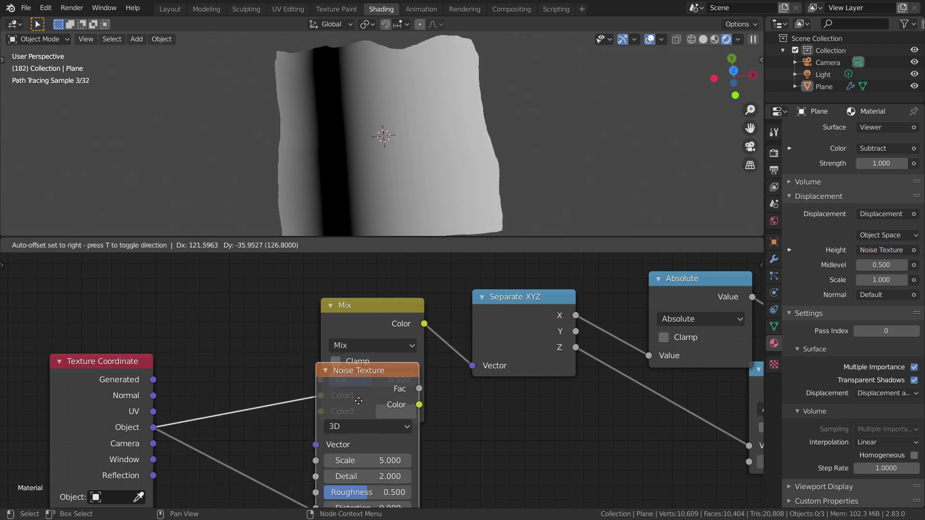
left_click(491, 418)
left_click_drag(576, 416, 348, 398)
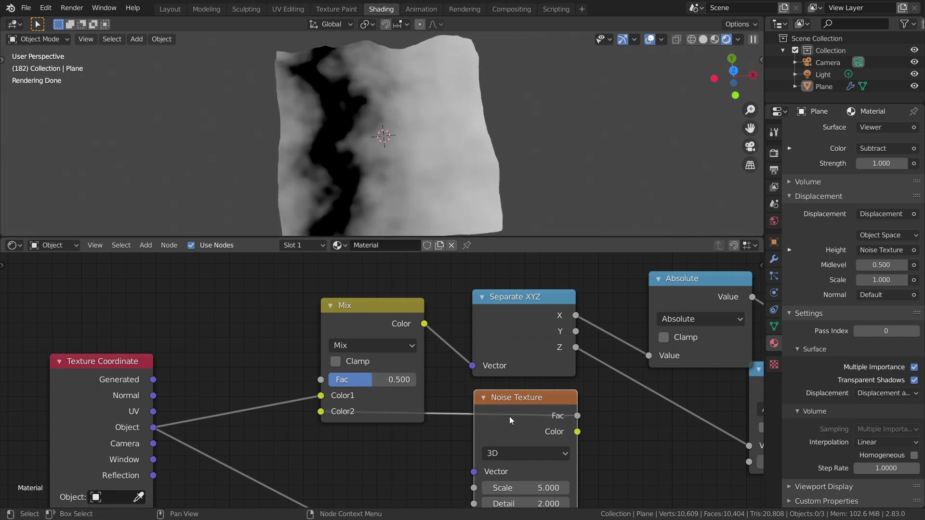
left_click_drag(510, 416, 219, 272)
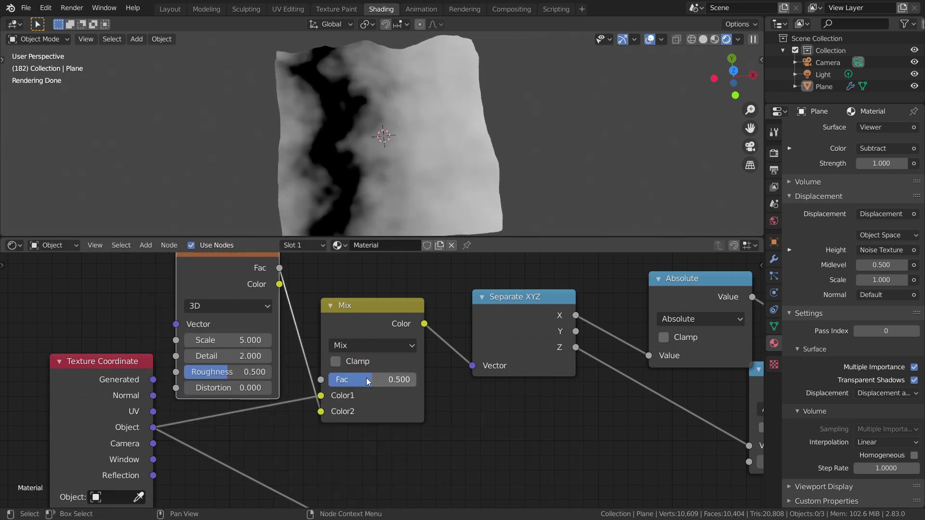
mouse_move(368, 380)
left_mouse_down()
mouse_move(354, 380)
mouse_move(368, 380)
left_mouse_up()
middle_click_drag(348, 232, 357, 187)
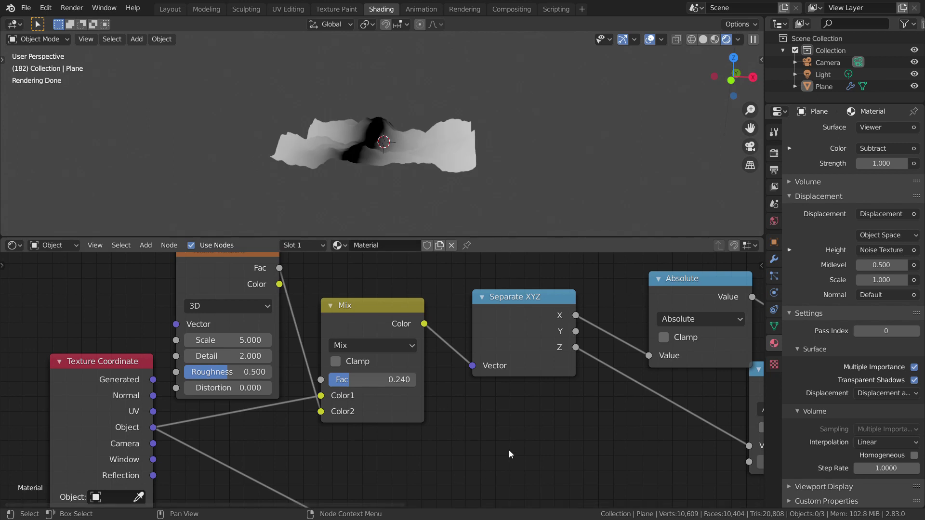
Step: Preview the Add node's output on the terrain, followed by the Subtract node's distorted strip
middle_click_drag(530, 438, 211, 425)
left_click(477, 366, "ctrl+shift")
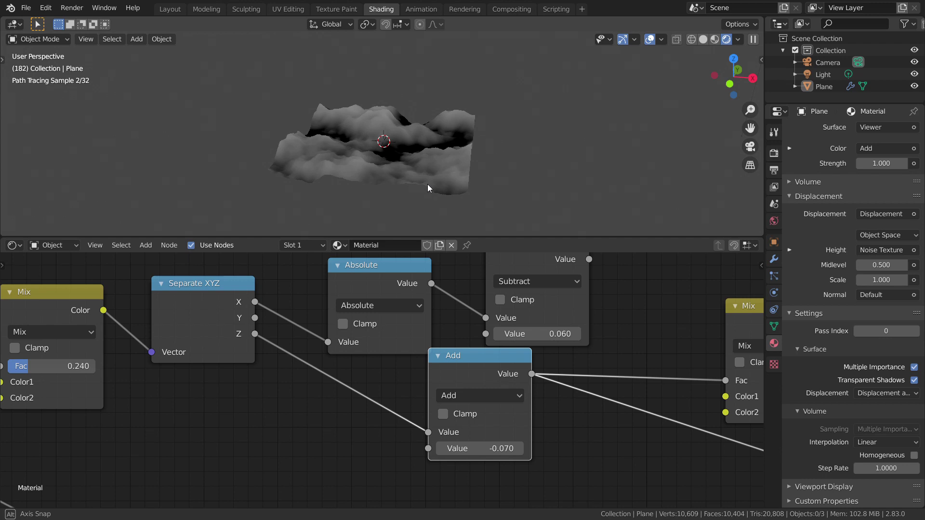
middle_click_drag(428, 187, 430, 184)
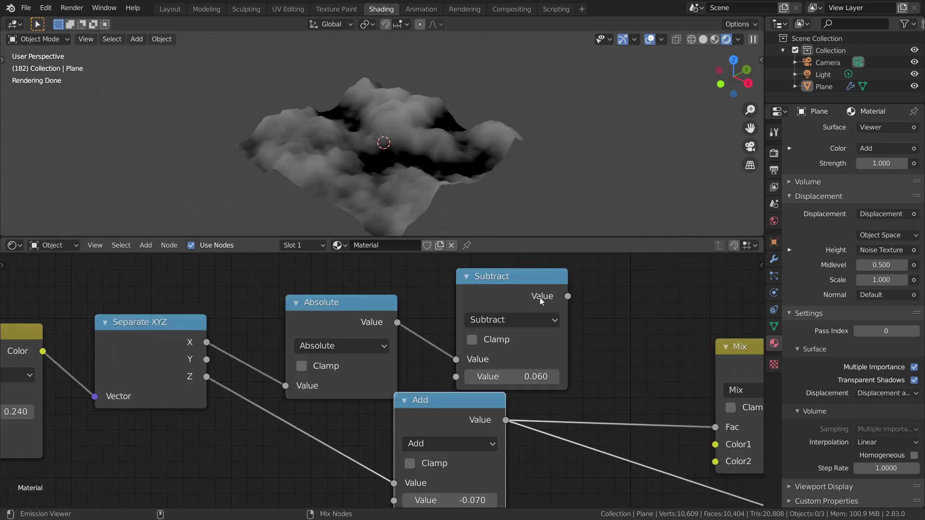
left_click(540, 298, "ctrl+shift")
Step: Add a ColorRamp on the Subtract node's output link and set its white stop to position 0.533
key("shift+a")
type("s")
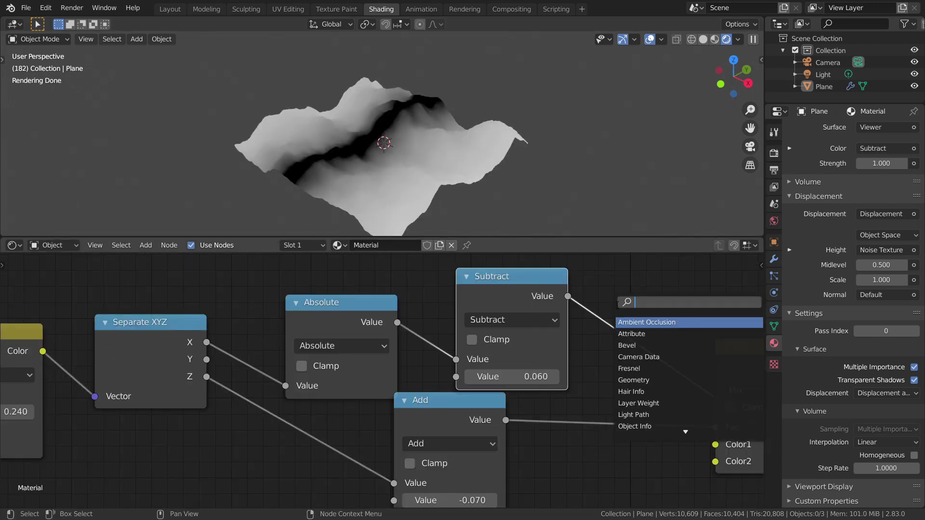
type("col")
key("Down")
key("Return")
left_click(628, 313)
middle_click_drag(629, 315, 461, 304)
left_click_drag(643, 370, 565, 370)
Step: Reposition the ColorRamp node beneath the Add node, above the Noise Texture that drives the displacement
scroll(606, 296, "down", 3)
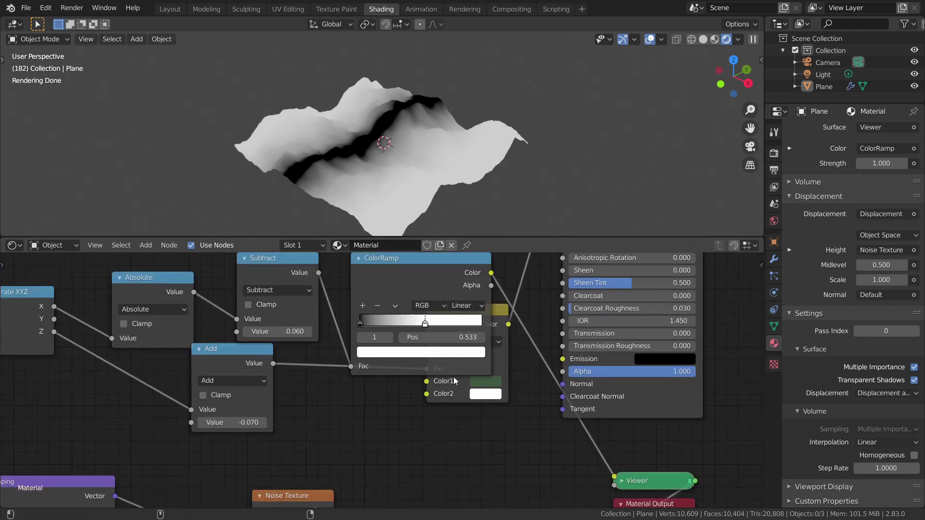
middle_click_drag(437, 427, 447, 336)
left_click_drag(447, 405, 506, 418)
left_click_drag(436, 274, 348, 369)
left_click_drag(330, 386, 283, 433)
left_click_drag(328, 370, 289, 395)
Step: Add a Math node set to Multiply between the ColorRamp and the Displacement node
key("shift+a")
type("math")
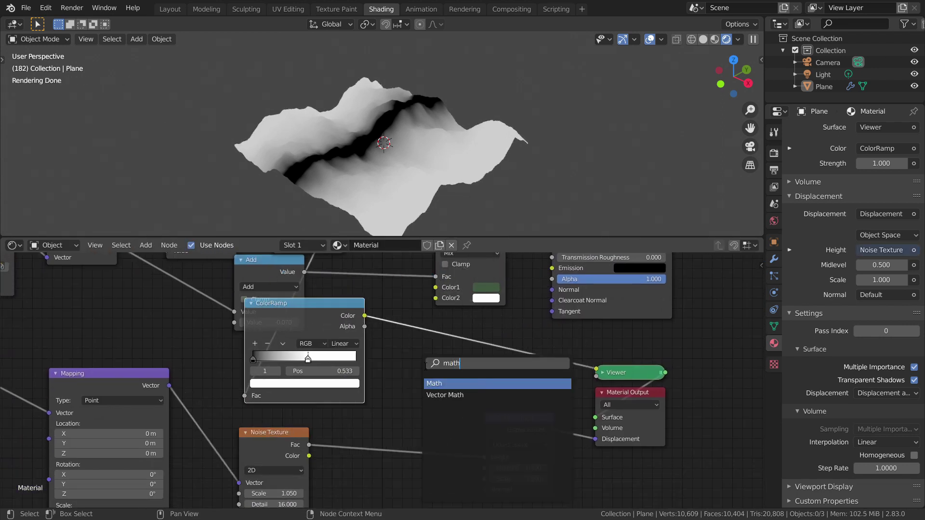
key("Return")
left_click(429, 369)
left_click(429, 378)
key("m")
Step: Feed the ColorRamp's Color and the 2D Noise Texture's Fac into Multiply, and connect its Value to Displacement's Height
left_click_drag(365, 316, 397, 404)
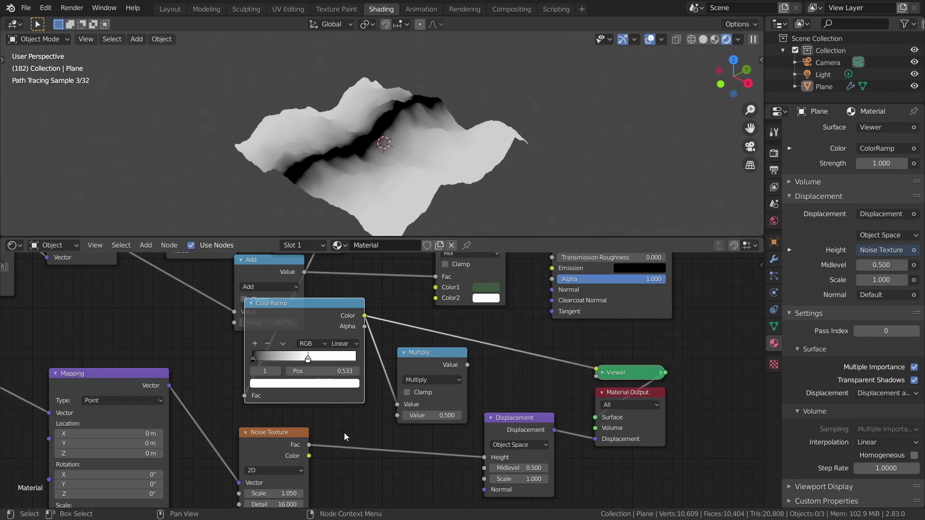
left_click_drag(309, 445, 397, 415)
left_click_drag(467, 364, 474, 382)
left_click_drag(484, 457, 484, 457)
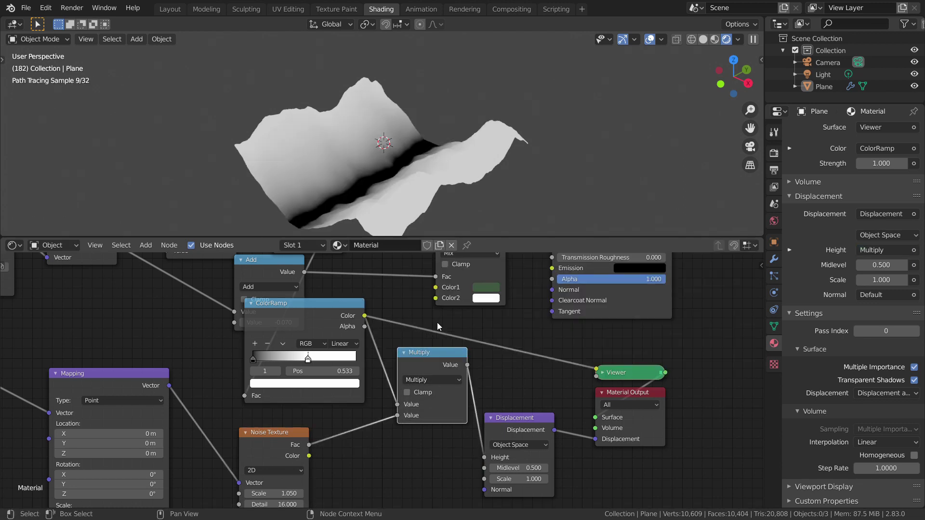
Step: Examine the carved valley from several angles while previewing the Multiply, ColorRamp and Noise Texture outputs
middle_click_drag(479, 211, 499, 185)
middle_click_drag(429, 379, 464, 357)
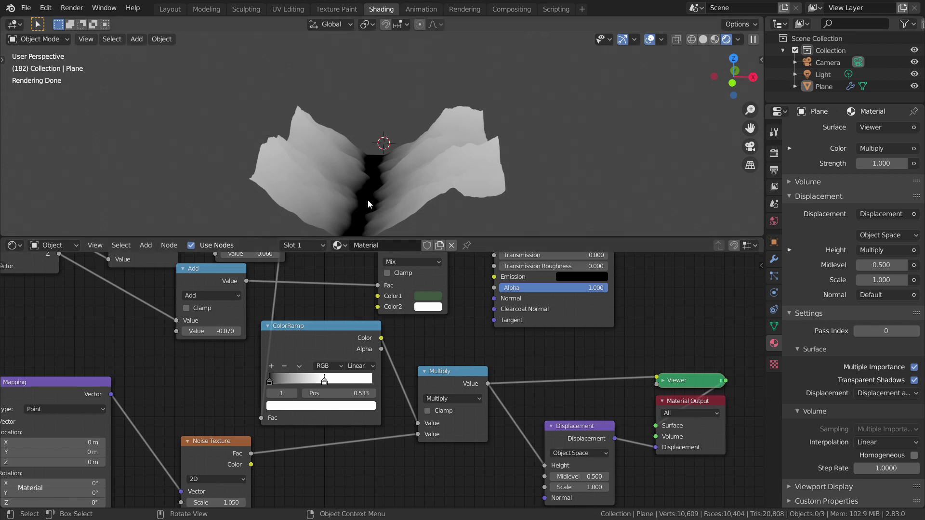
mouse_move(368, 200)
middle_mouse_down()
mouse_move(429, 201)
mouse_move(340, 190)
mouse_move(369, 184)
mouse_move(408, 129)
mouse_move(403, 163)
middle_mouse_up()
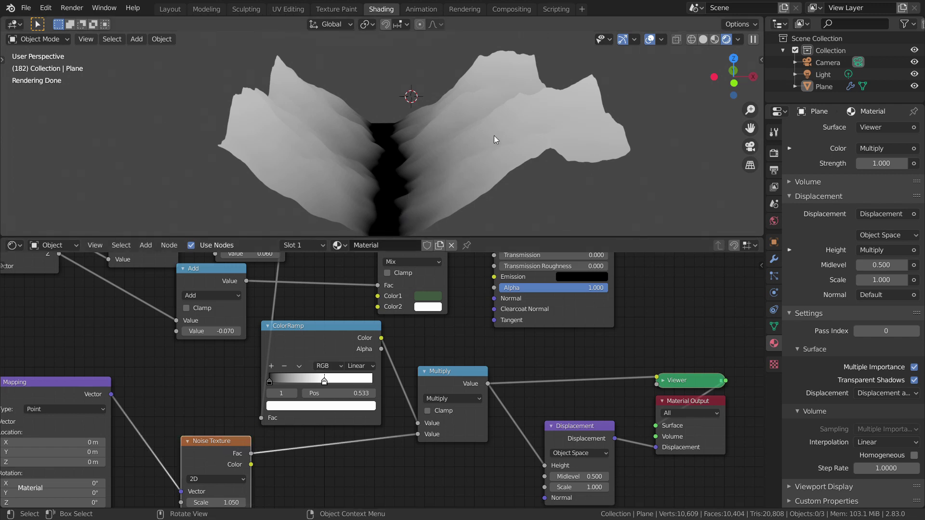
left_click(354, 352, "ctrl+shift")
left_click(223, 460, "ctrl+shift")
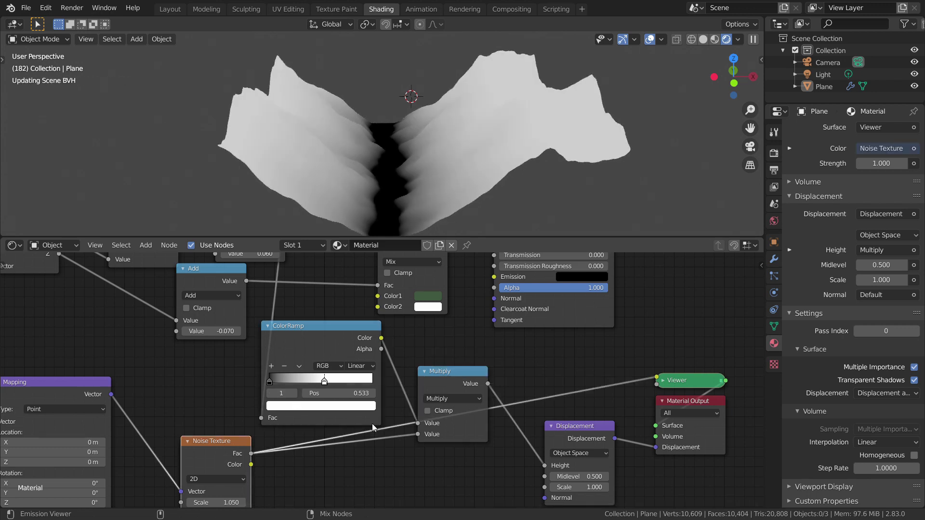
left_click(458, 383, "ctrl+shift")
mouse_move(410, 195)
middle_mouse_down()
mouse_move(444, 188)
mouse_move(422, 190)
middle_mouse_up()
scroll(487, 313, "down", 4)
middle_click_drag(488, 313, 429, 286)
scroll(455, 366, "up", 1)
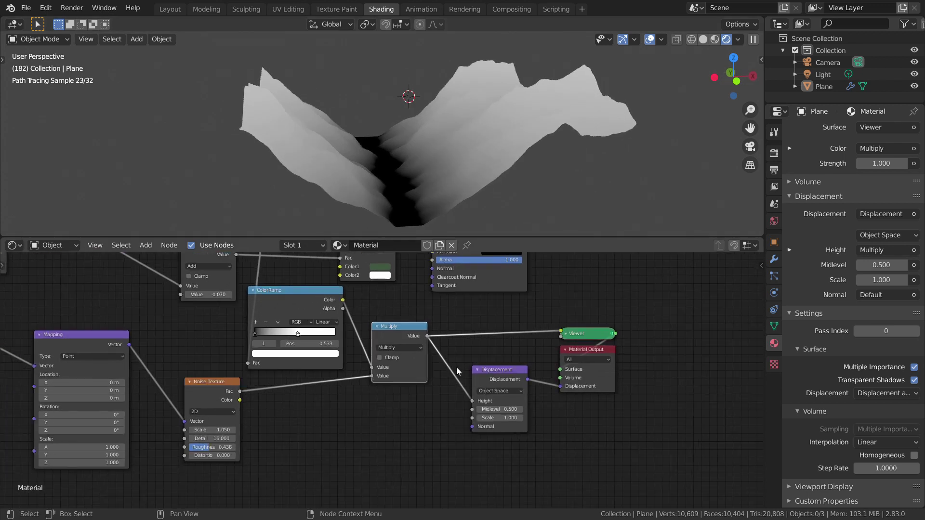
Step: Move the Multiply node beside the Displacement node to free space after the ColorRamp
left_click_drag(393, 334, 411, 377)
middle_click_drag(422, 347, 392, 387)
scroll(391, 383, "up", 2)
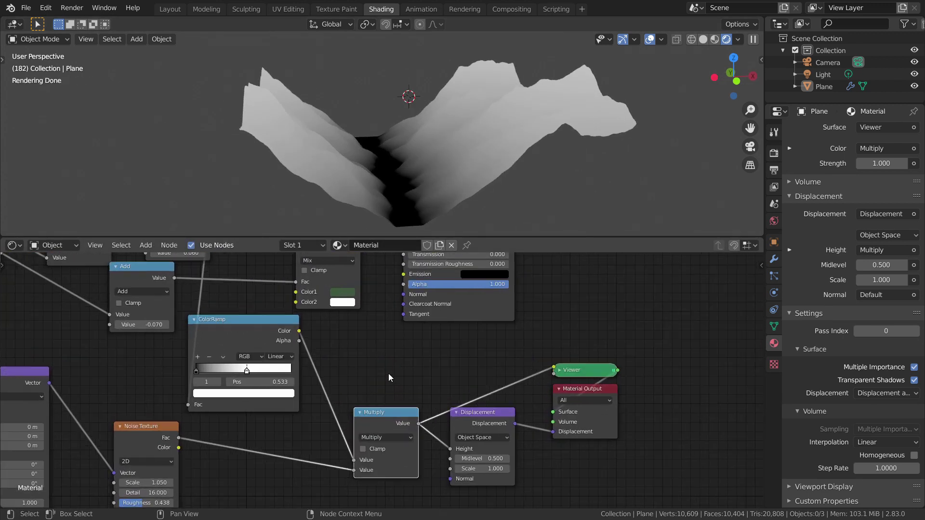
key("shift+a")
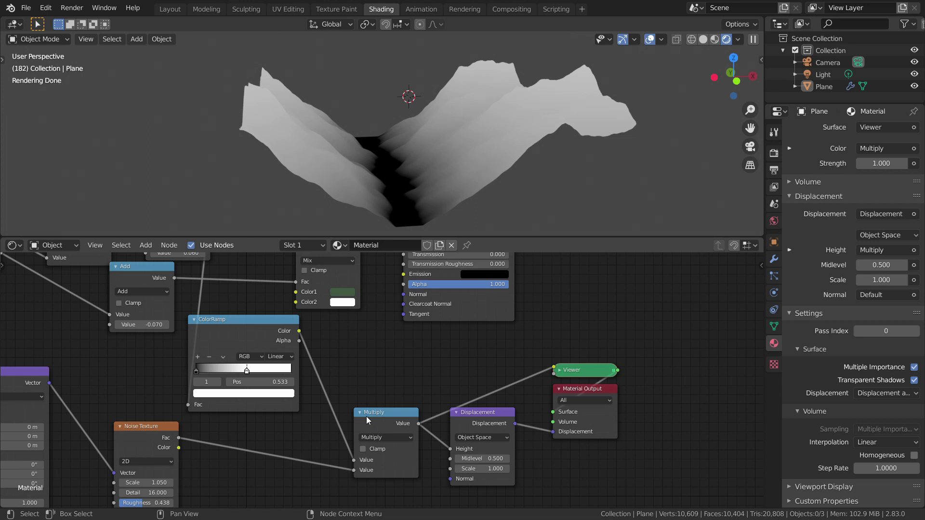
left_click(368, 413)
left_click(375, 372)
left_click(372, 422)
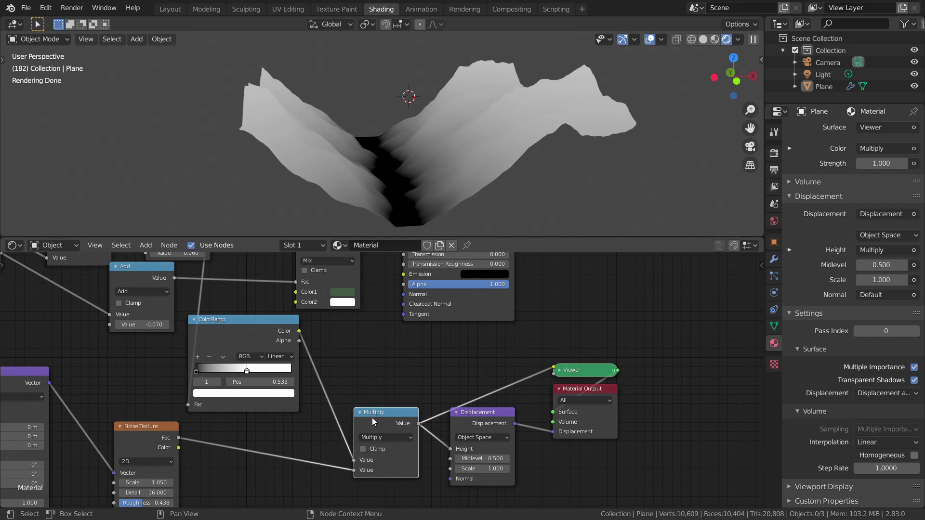
Step: Duplicate the Multiply node, set the copy to Greater Than, feed it the ColorRamp's Color, and preview its output
key("shift+d")
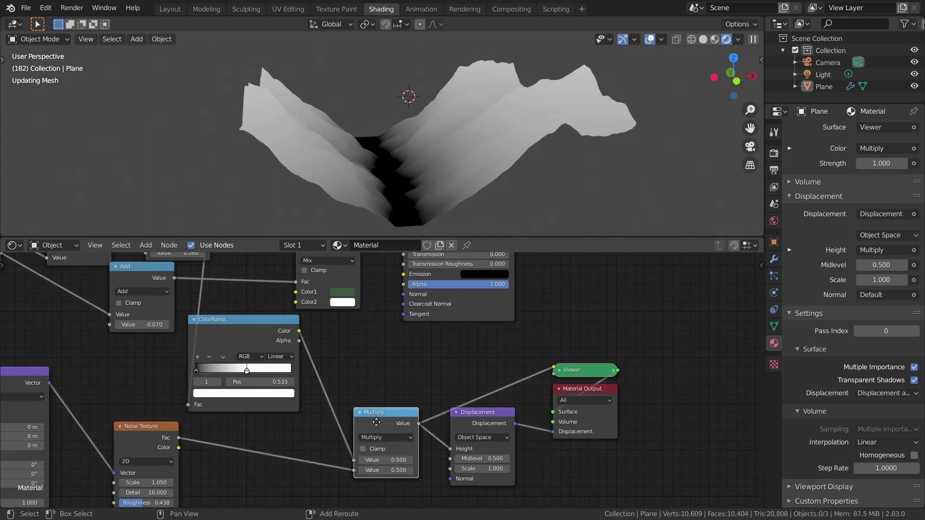
left_click(369, 351)
left_click(368, 350)
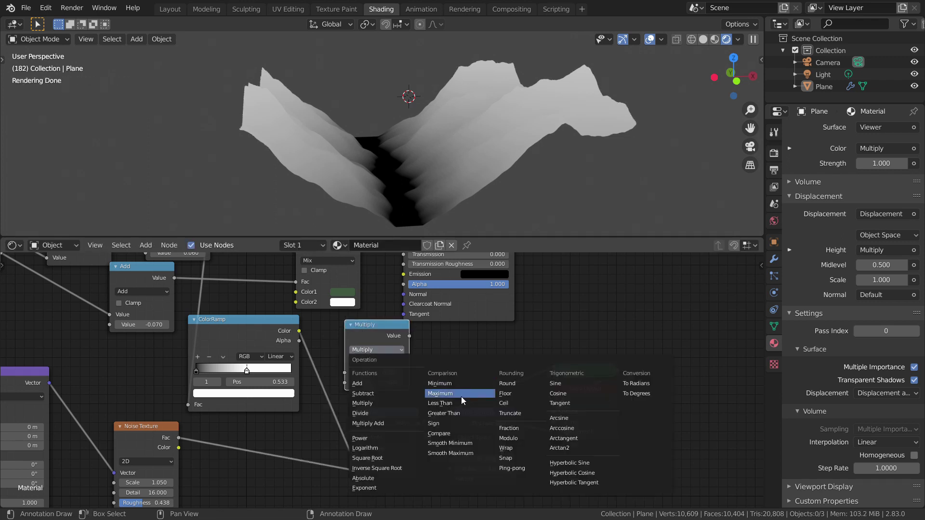
left_click(457, 415)
left_click_drag(299, 331, 346, 372)
left_click(387, 330, "ctrl+shift")
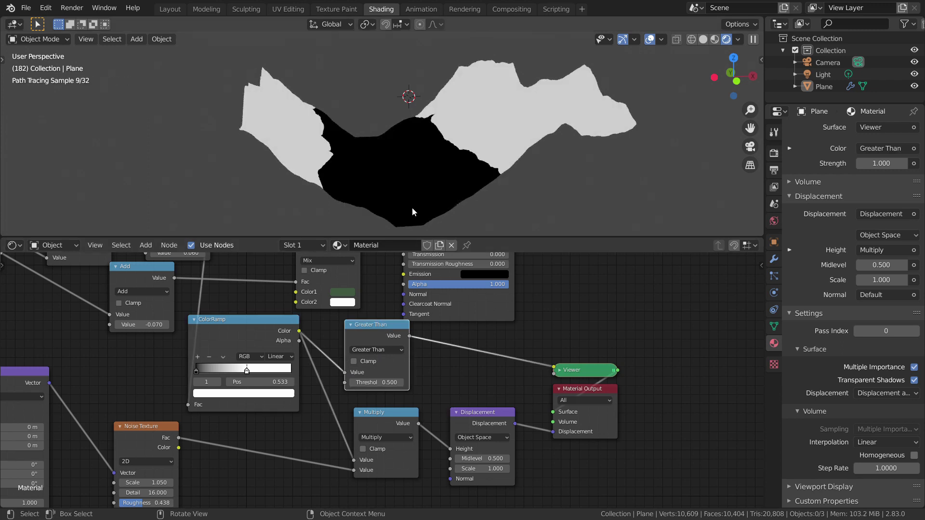
Step: Set the Greater Than node's threshold to 0.000 and inspect the narrow river mask in the valley
scroll(374, 215, "down", 4)
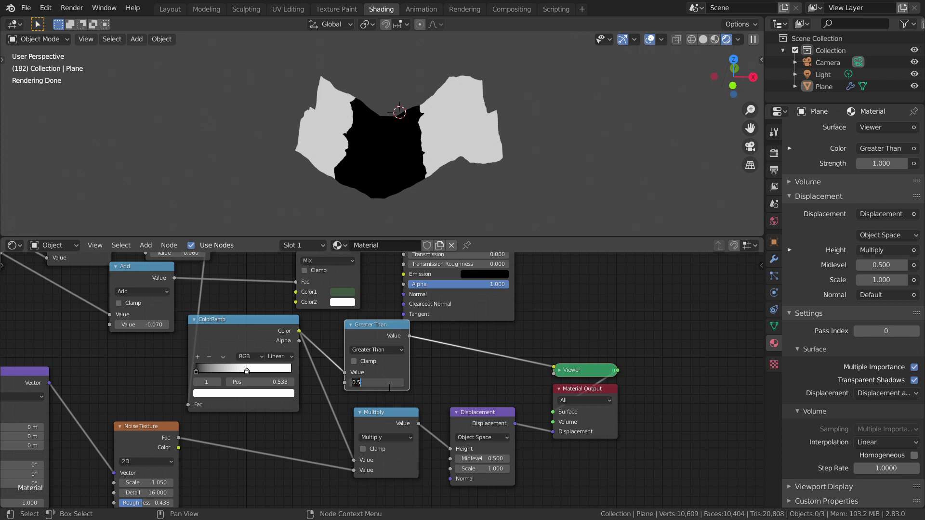
key("Return")
scroll(417, 184, "up", 5)
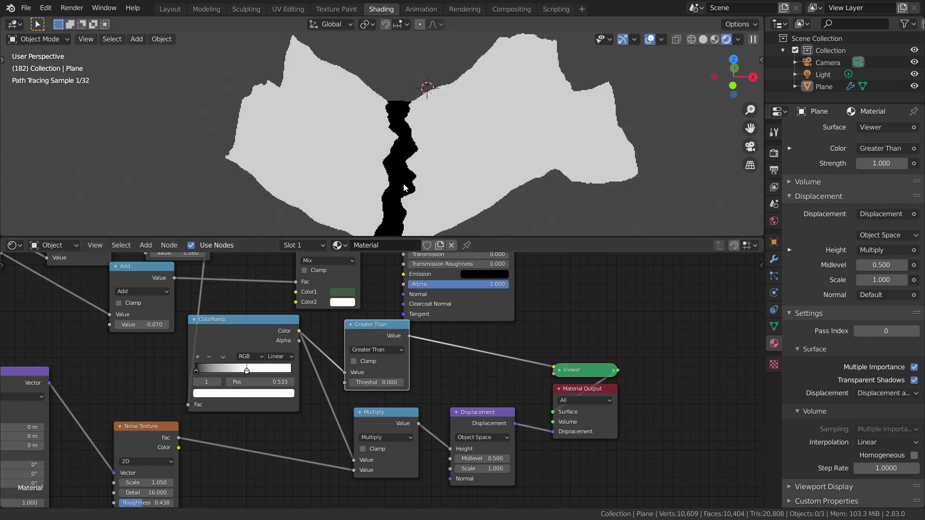
mouse_move(418, 183)
middle_mouse_down()
mouse_move(443, 179)
mouse_move(423, 178)
mouse_move(433, 178)
middle_mouse_up()
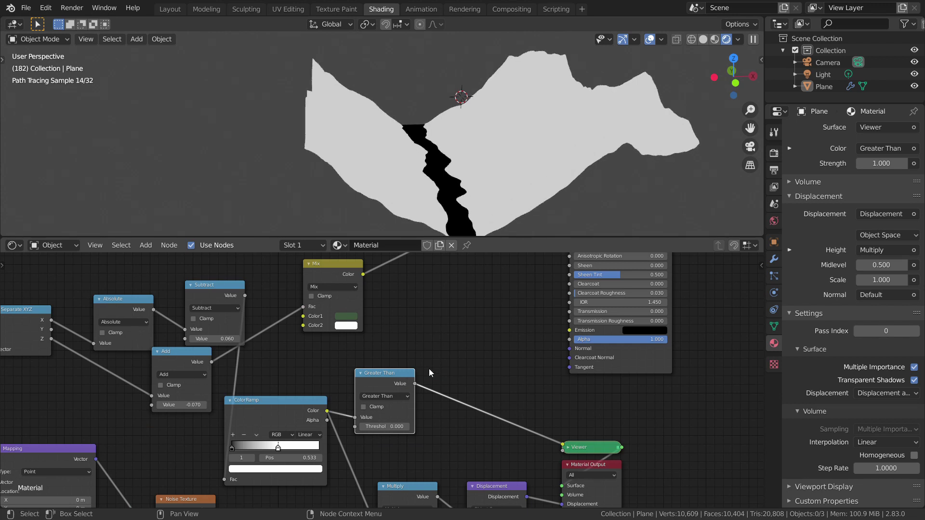
middle_click_drag(429, 368, 426, 381)
scroll(427, 381, "down", 1)
key("shift+a")
left_click(422, 357)
key("Escape")
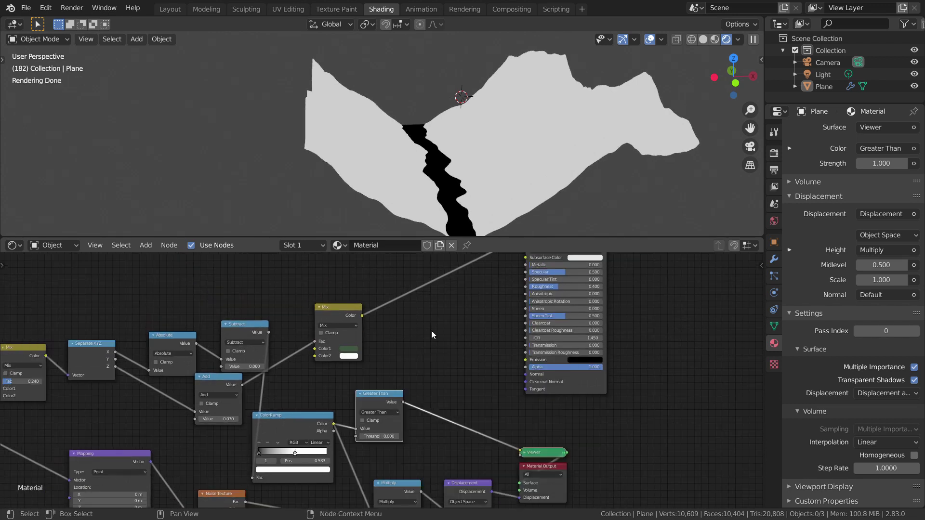
Step: Add a MixRGB node after the green and white Mix, drive its Fac with Greater Than's Value, and preview it
key("shift+a")
type("MIX")
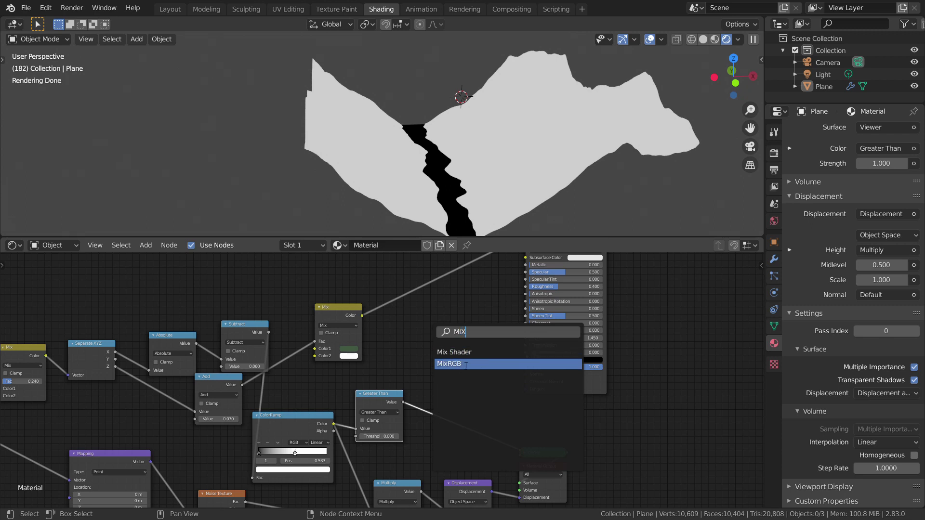
left_click(471, 364)
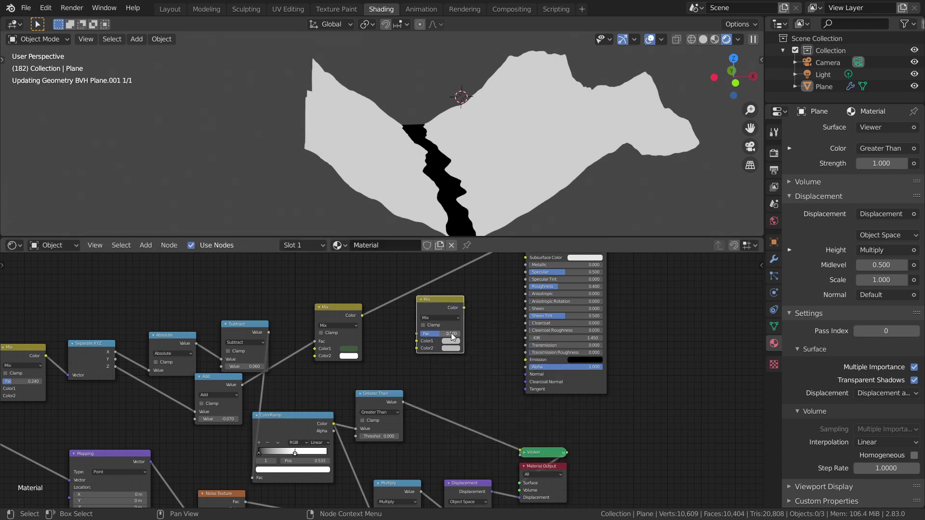
left_click(451, 334)
left_click_drag(403, 403, 456, 319)
left_click(460, 320, "ctrl+shift")
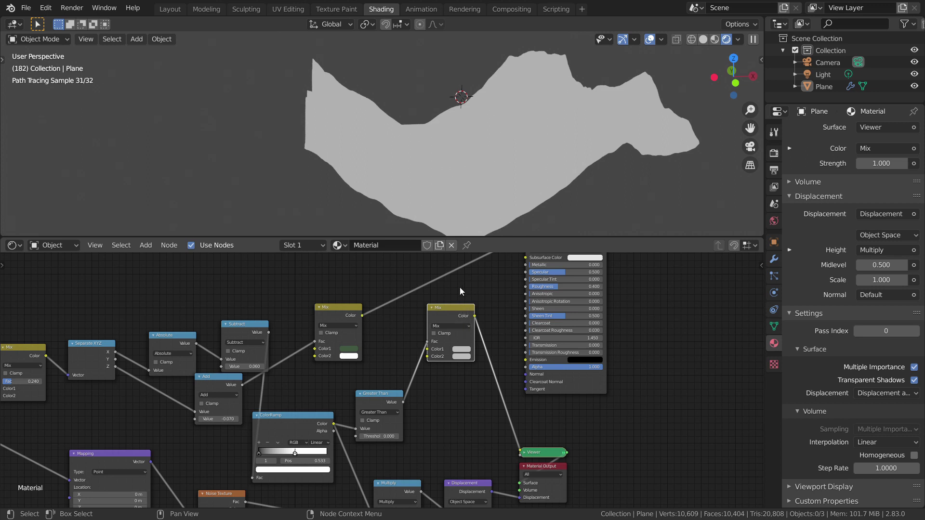
Step: Set Color1 of the new Mix node to a light blue for the river
left_click(457, 349)
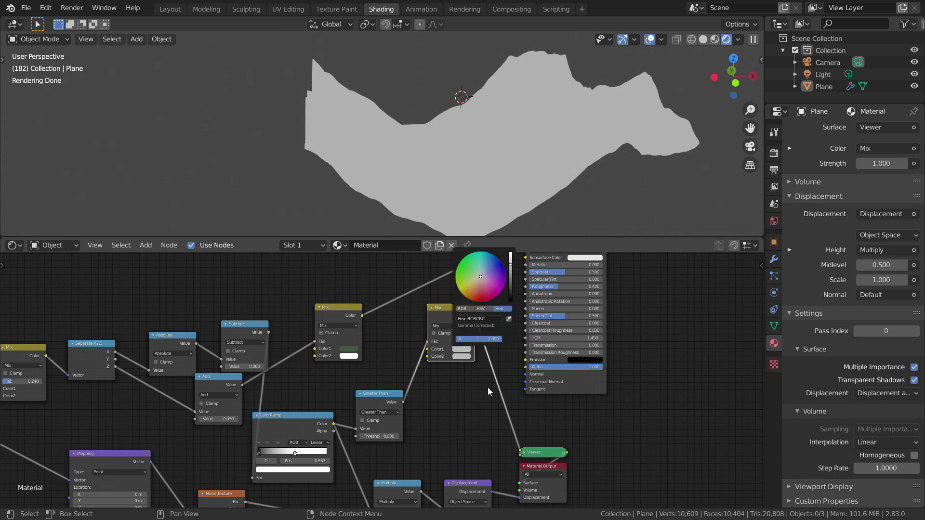
scroll(460, 390, "up", 3)
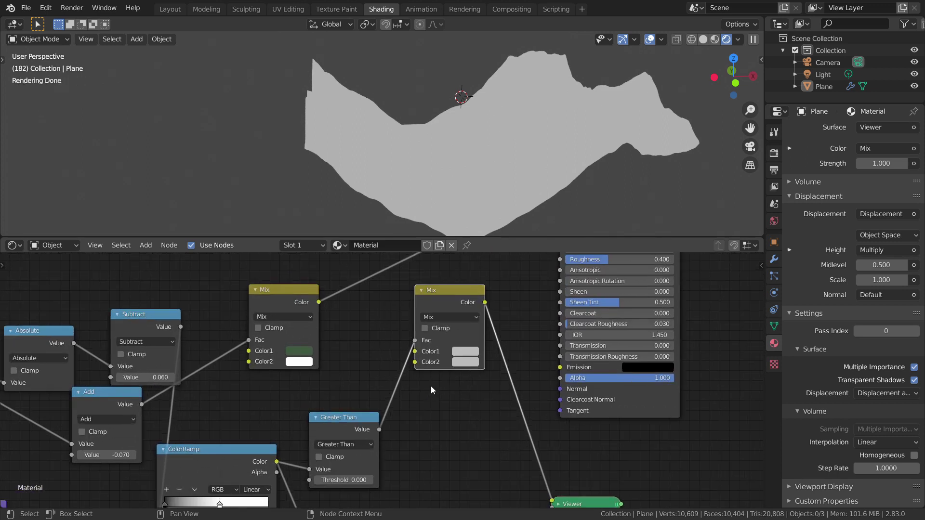
left_click(465, 351)
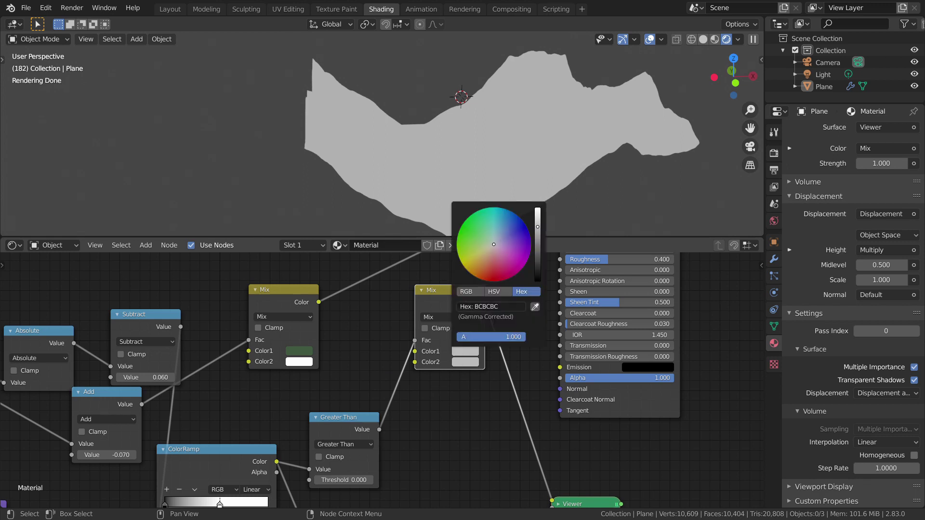
mouse_move(494, 244)
left_mouse_down()
mouse_move(502, 217)
mouse_move(536, 256)
mouse_move(537, 212)
mouse_move(502, 222)
left_mouse_up()
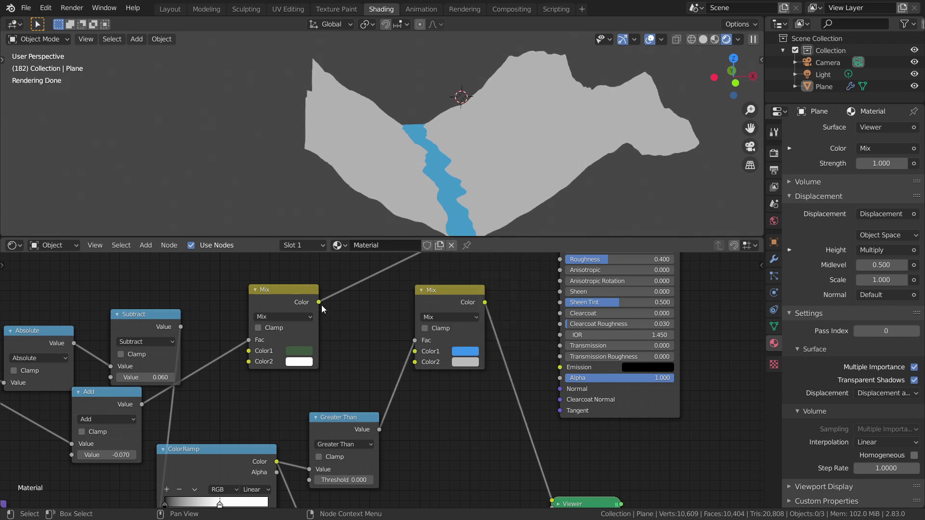
Step: Connect the green and white Mix's Color to the river Mix's Color2 and inspect the colored landscape
left_click_drag(319, 302, 414, 362)
middle_click_drag(512, 335, 493, 366)
middle_click_drag(510, 215, 520, 194)
scroll(470, 309, "down", 4)
middle_click_drag(467, 311, 542, 309)
scroll(475, 311, "down", 1)
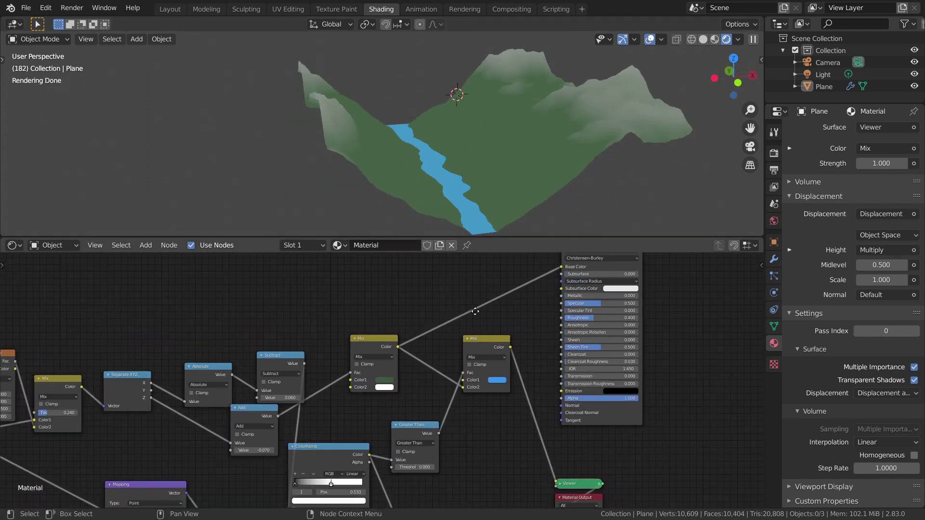
middle_click_drag(475, 311, 510, 304)
middle_click_drag(529, 184, 488, 183)
Step: Add a Geometry node above the Noise Texture and preview its Normal output on the landscape
scroll(412, 306, "down", 2)
middle_click_drag(416, 304, 399, 320)
scroll(404, 324, "up", 2)
key("shift+a")
left_click(374, 313)
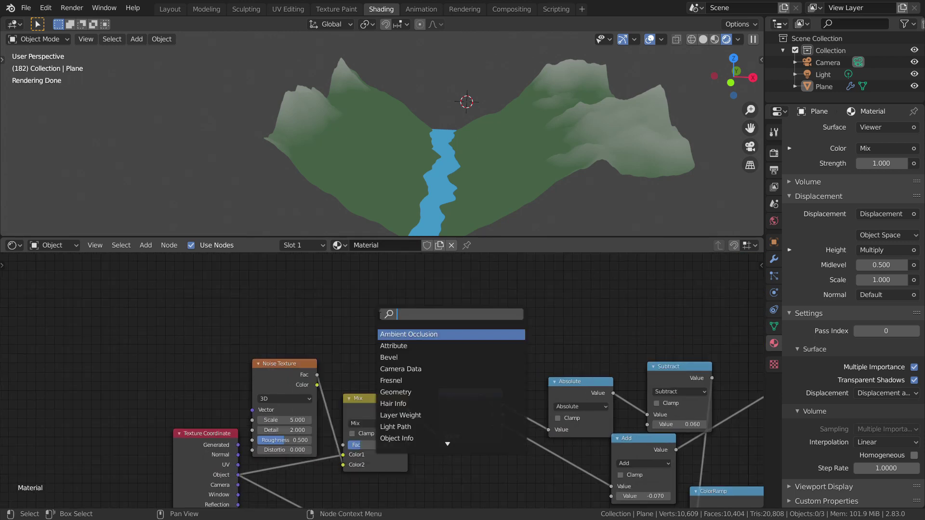
type("GR")
key("BackSpace")
type("EO")
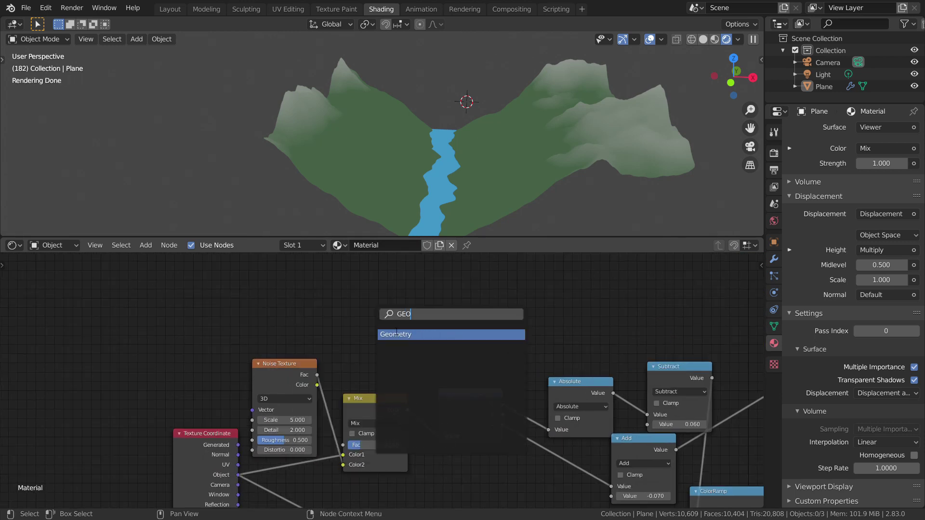
left_click(397, 332)
left_click(360, 293)
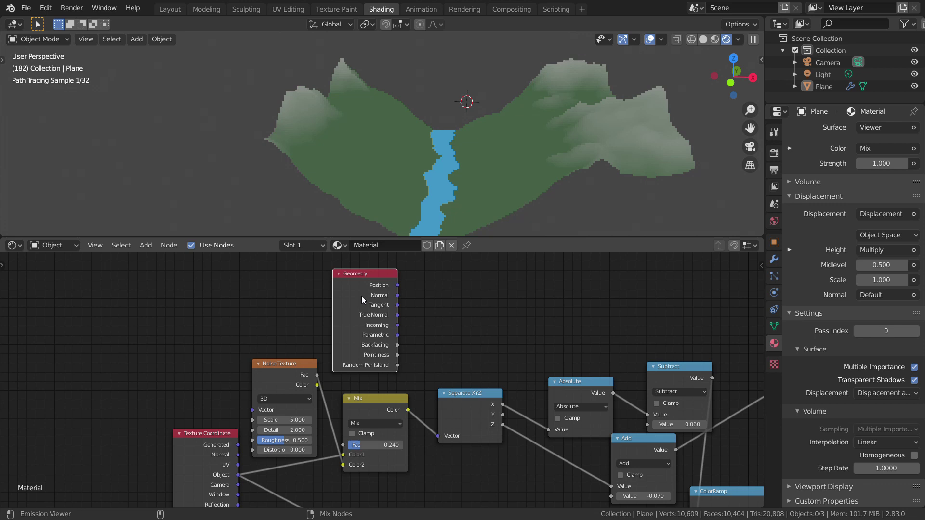
left_click(361, 296, "ctrl+shift")
left_click(362, 296, "ctrl+shift")
Step: Add a Separate XYZ node after the Geometry node's Normal output and preview its Z output
middle_click_drag(228, 474, 229, 463)
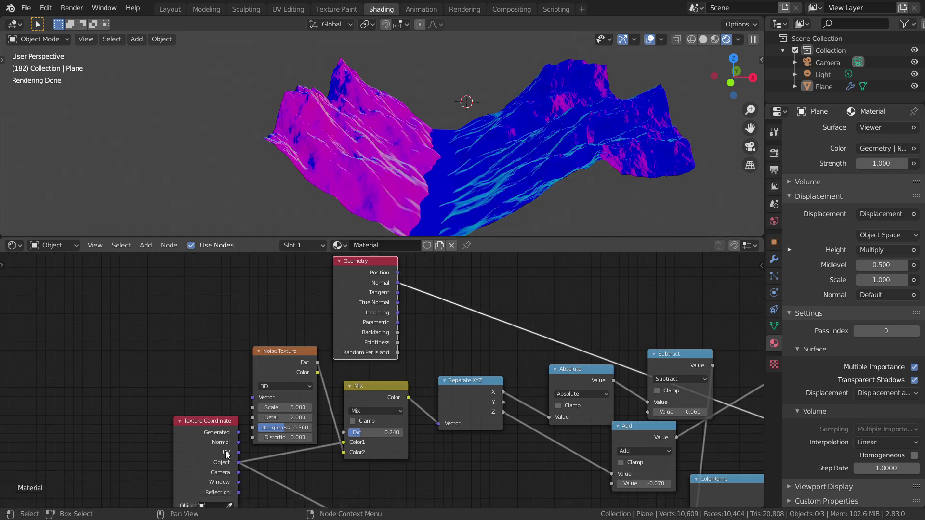
middle_click_drag(421, 354, 311, 430)
middle_click_drag(328, 388, 308, 394)
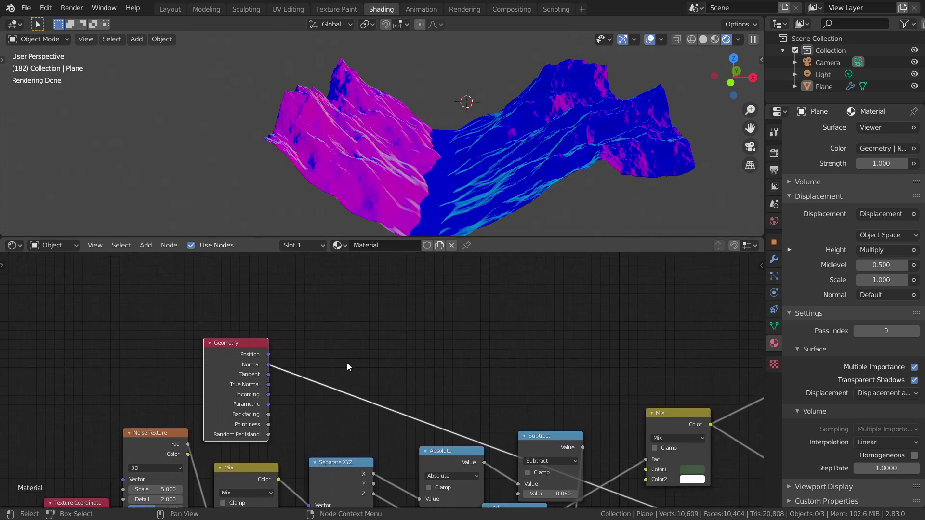
key("shift+a")
left_click(362, 348)
type("SEPA")
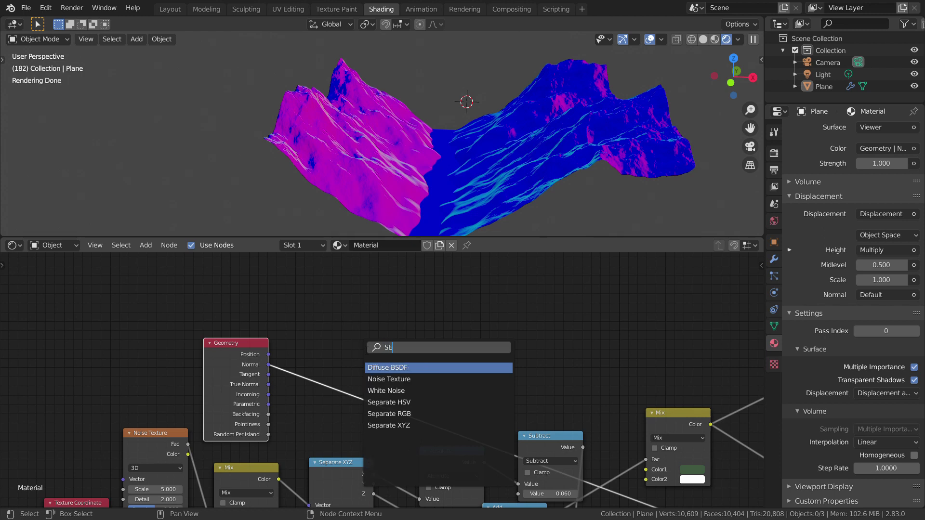
key("Down")
key("Down")
key("Return")
left_click(334, 376)
left_click(345, 362, "ctrl+shift")
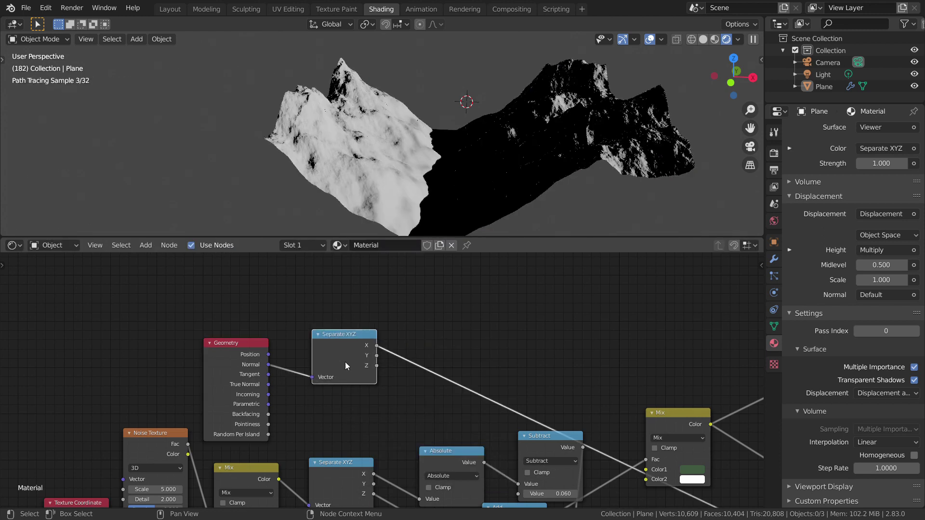
left_click(346, 364, "ctrl+shift")
mouse_move(450, 150)
middle_mouse_down()
mouse_move(419, 152)
mouse_move(458, 150)
middle_mouse_up()
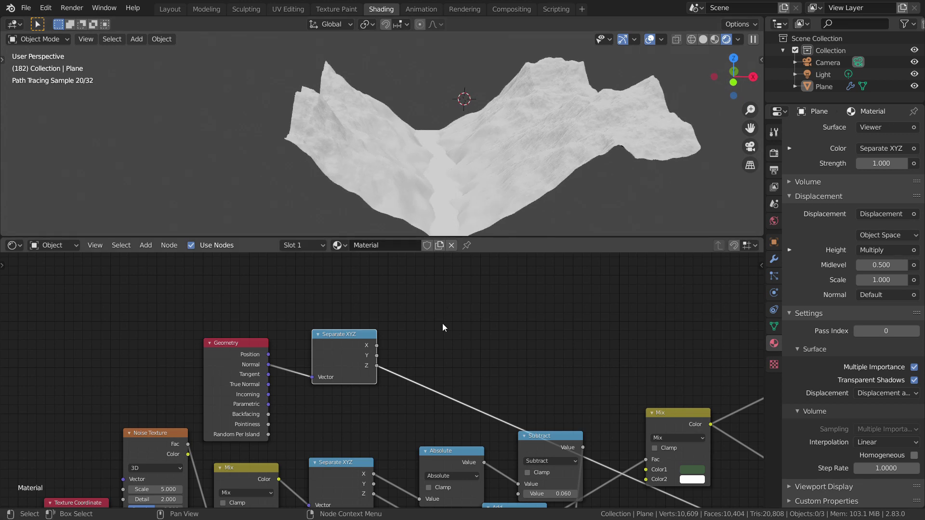
Step: Insert a ColorRamp fed by the new Separate XYZ's Z output and set its black stop to position 0.109
key("shift+a")
left_click(441, 324)
middle_click_drag(422, 227, 453, 195)
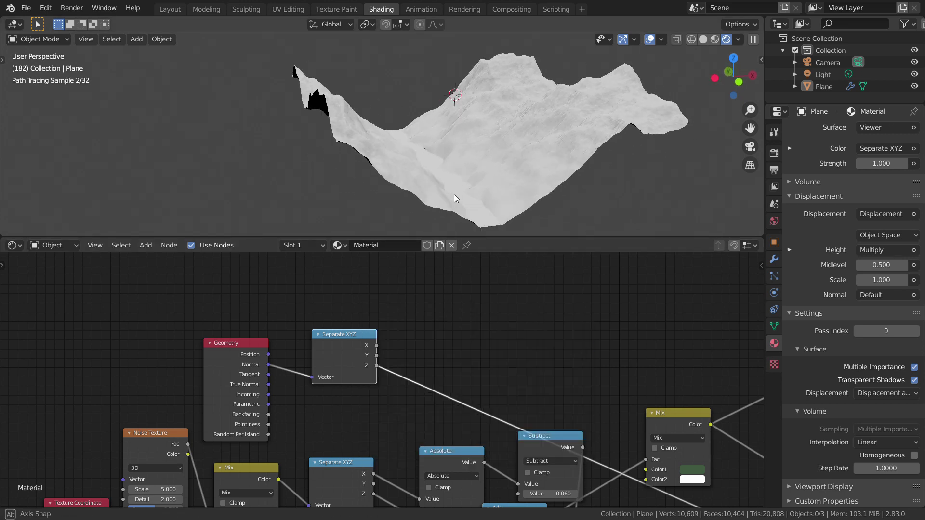
key("shift+a")
left_click(429, 336)
type("COL")
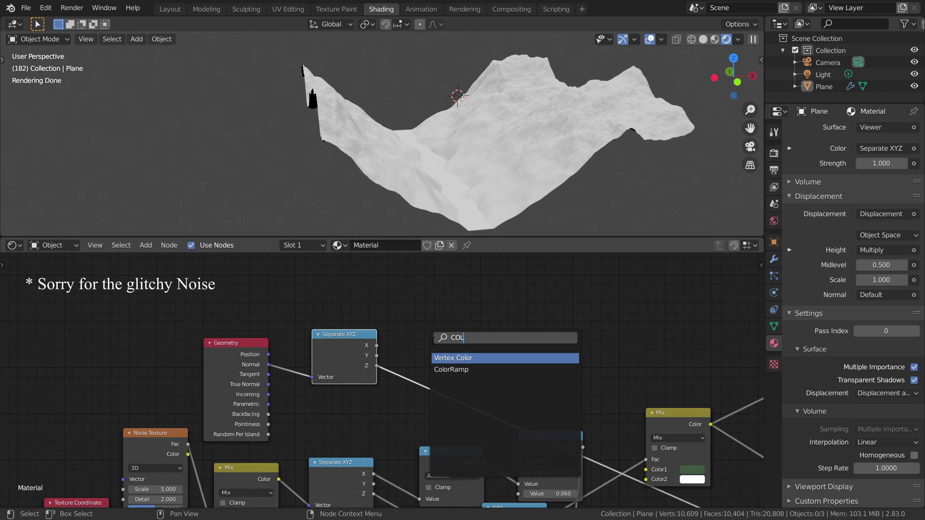
type("O")
left_click(451, 369)
left_click(427, 386)
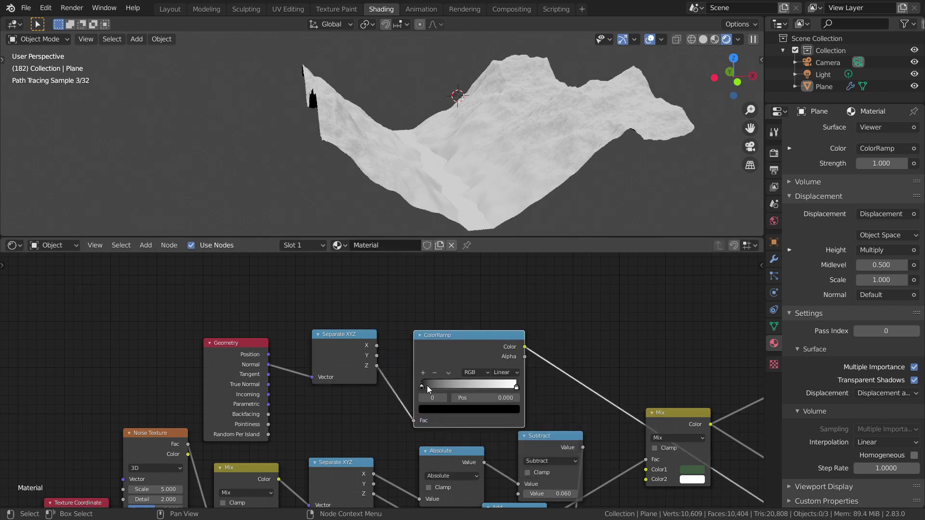
left_click_drag(438, 385, 438, 384)
middle_click_drag(510, 154, 473, 176)
Step: Duplicate the river Mix node, place the copy above it, and drive its Fac with the new ColorRamp's Color
middle_click_drag(498, 325, 359, 296)
scroll(410, 313, "down", 1)
middle_click_drag(463, 322, 321, 316)
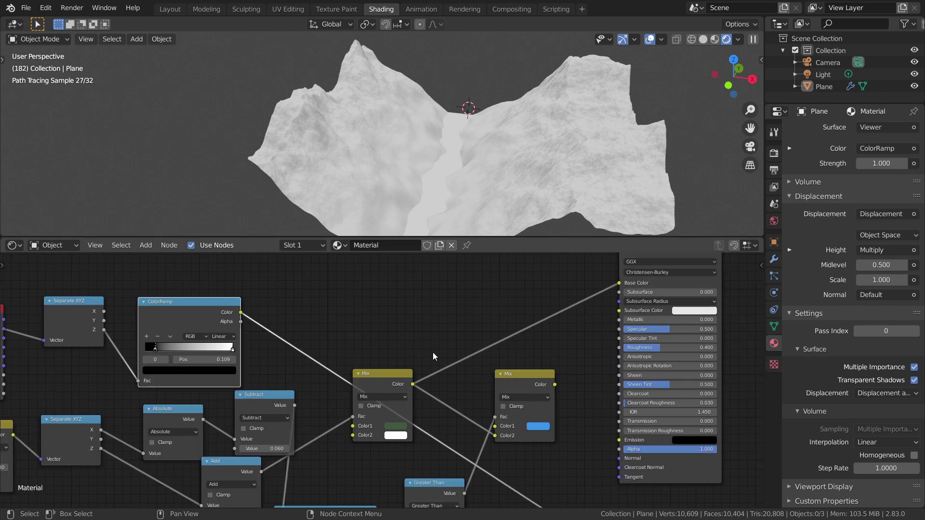
middle_click_drag(426, 342, 424, 356)
scroll(485, 400, "up", 1)
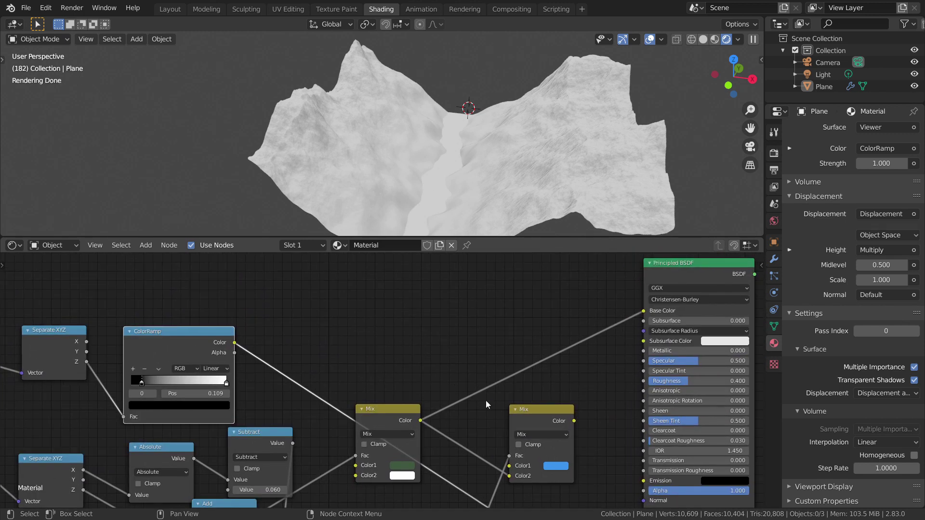
key("shift+d")
left_click(470, 299)
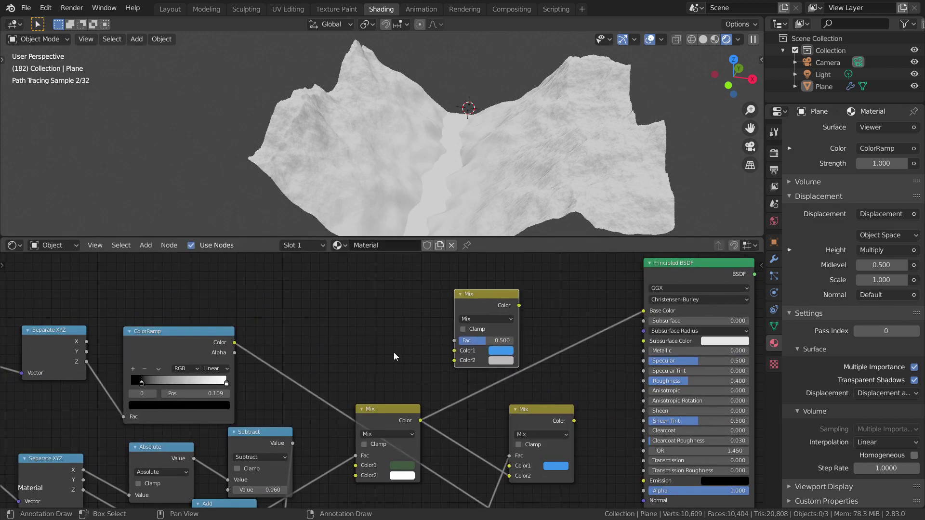
left_click_drag(234, 342, 452, 344)
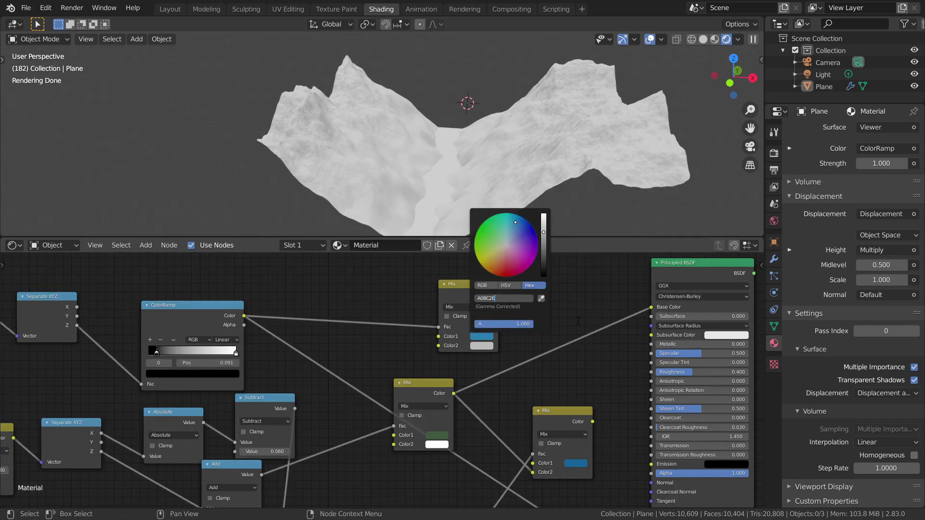
Step: Set the duplicated Mix's Color1 to yellow-green A0BC2E, connect the river Mix's Color to its Color2, and preview it
key("Return")
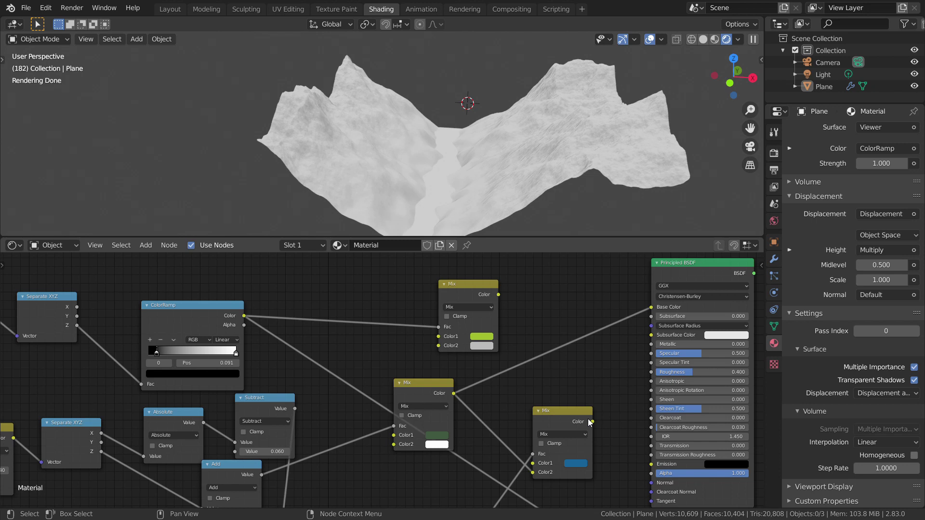
left_click_drag(592, 422, 438, 345)
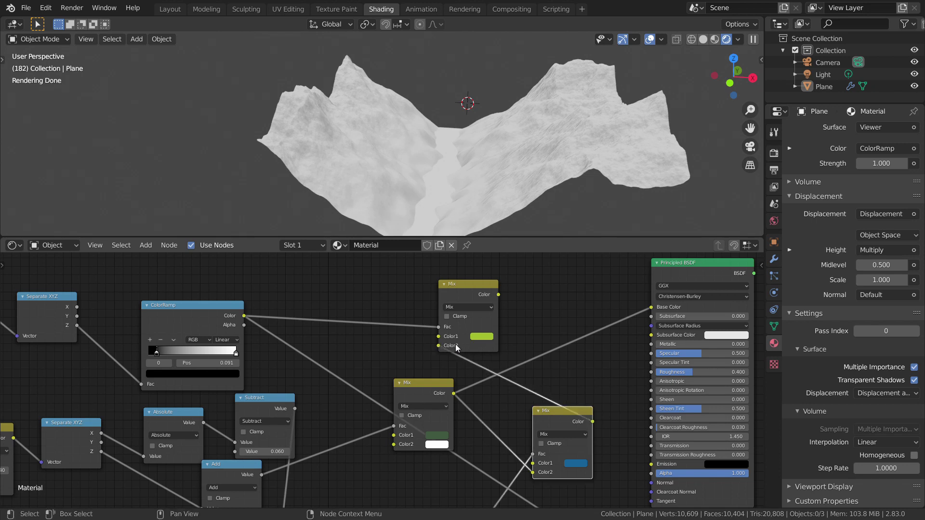
left_click(465, 299, "ctrl+shift")
middle_click_drag(445, 191, 481, 195)
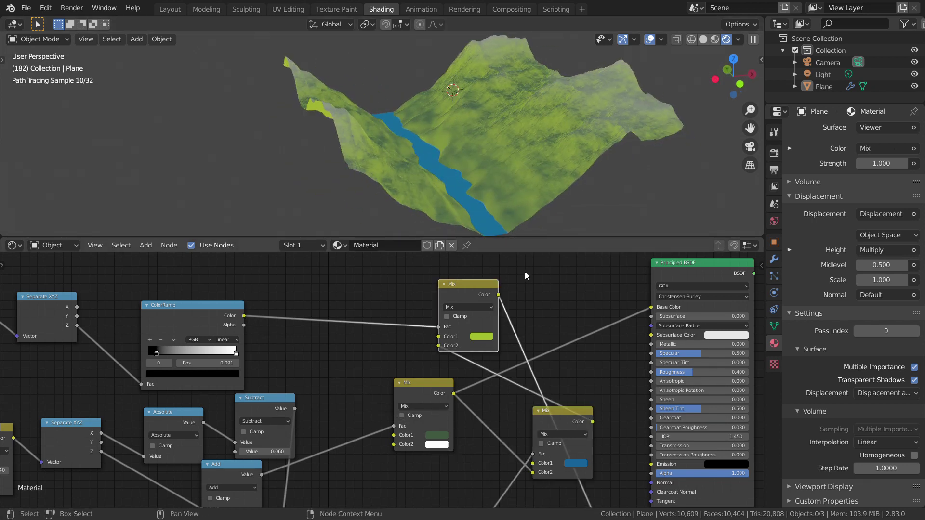
Step: Insert a Bright/Contrast node after the yellow-green Mix and set its Contrast to 0.170
key("shift+a")
left_click(544, 300)
type("BRRI")
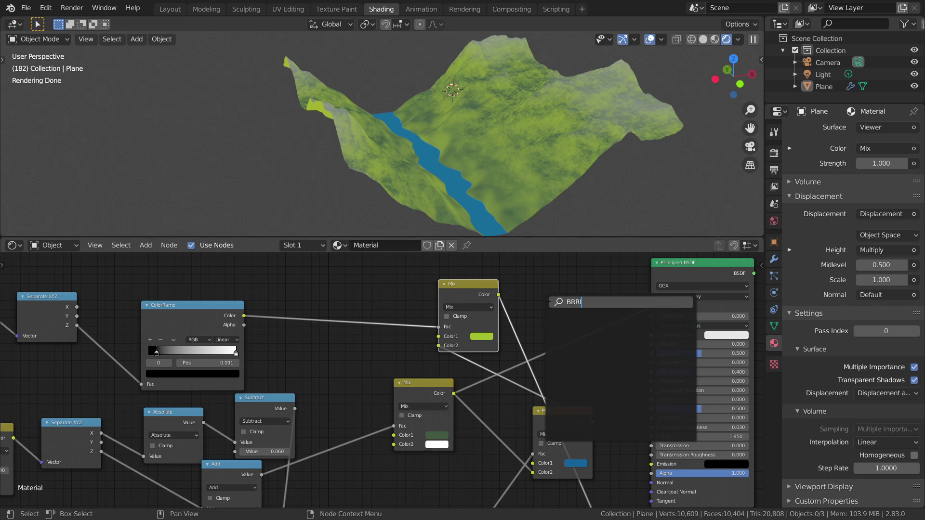
key("BackSpace")
key("BackSpace")
left_click(616, 332)
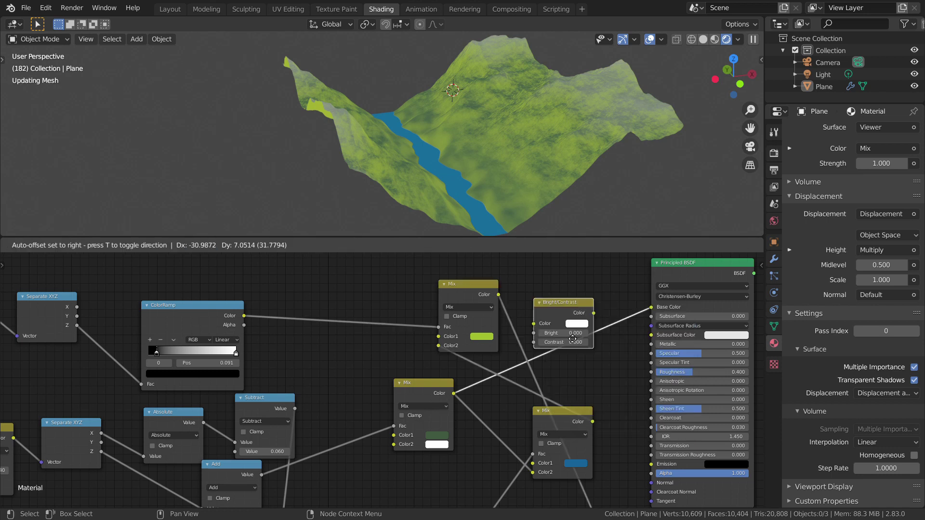
left_click(568, 336)
mouse_move(562, 339)
left_mouse_down()
mouse_move(579, 339)
mouse_move(570, 339)
left_mouse_up()
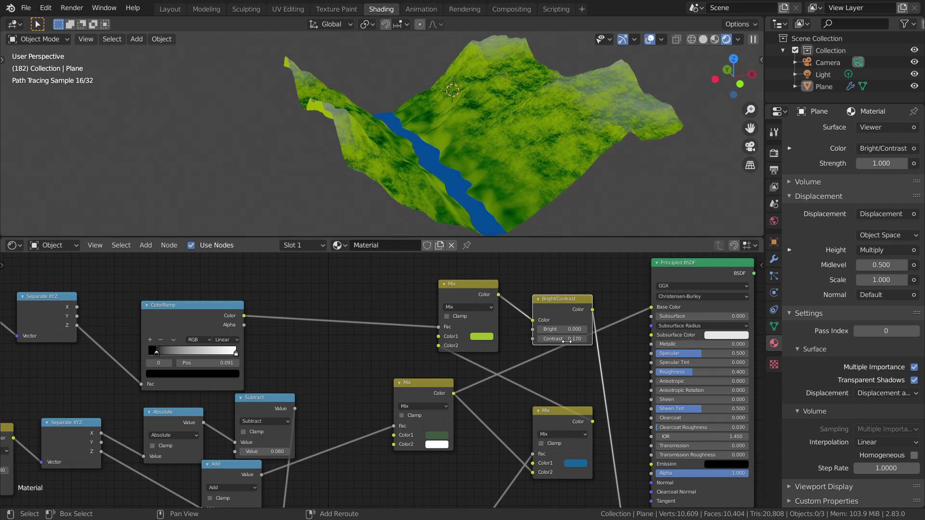
Step: Connect Bright/Contrast's Color to the Principled BSDF's Base Color and preview the shaded landscape
left_click_drag(594, 310, 649, 307)
middle_click_drag(631, 299, 508, 318)
left_click(571, 294, "ctrl+shift")
middle_click_drag(545, 230, 524, 184)
scroll(514, 189, "down", 2)
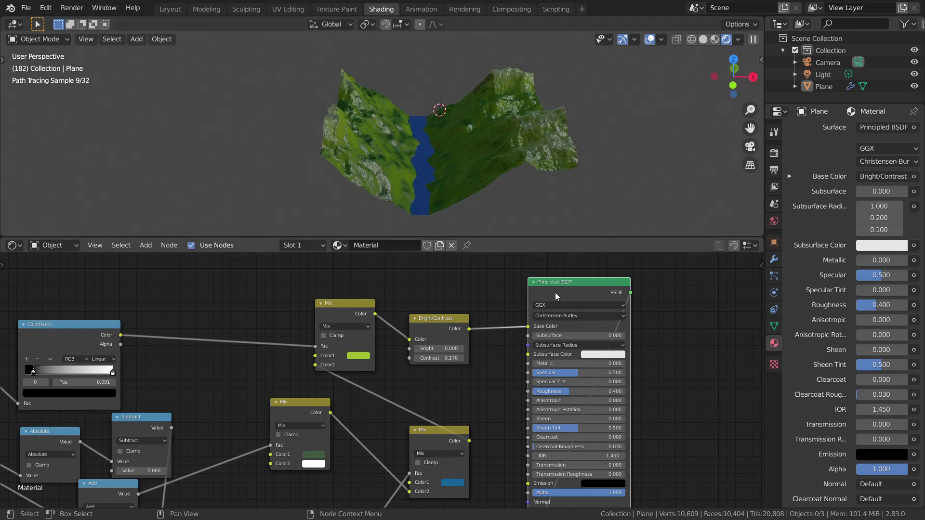
Step: Preview the Greater Than node's black and white river mask on the landscape
middle_click_drag(551, 310, 578, 270)
mouse_move(540, 338)
middle_mouse_down()
mouse_move(565, 281)
mouse_move(559, 270)
mouse_move(556, 293)
mouse_move(553, 273)
middle_mouse_up()
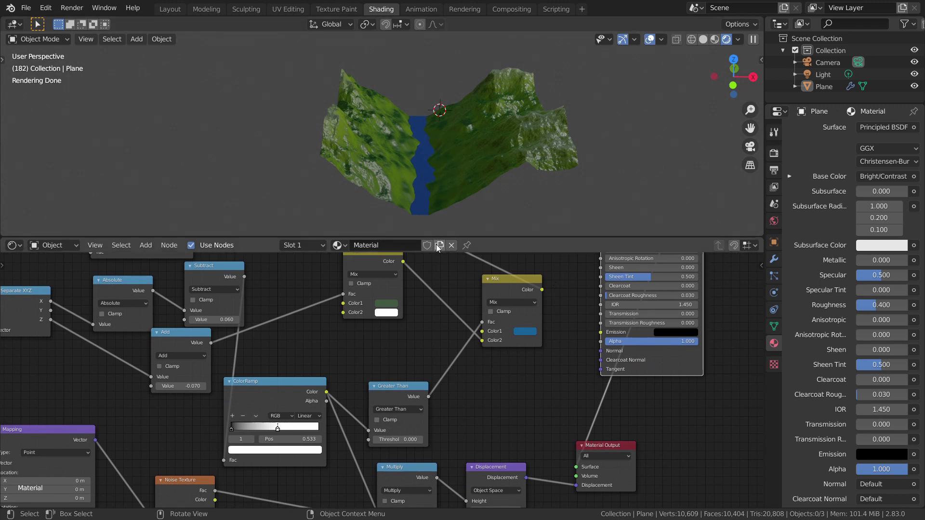
left_click(406, 390, "ctrl+shift")
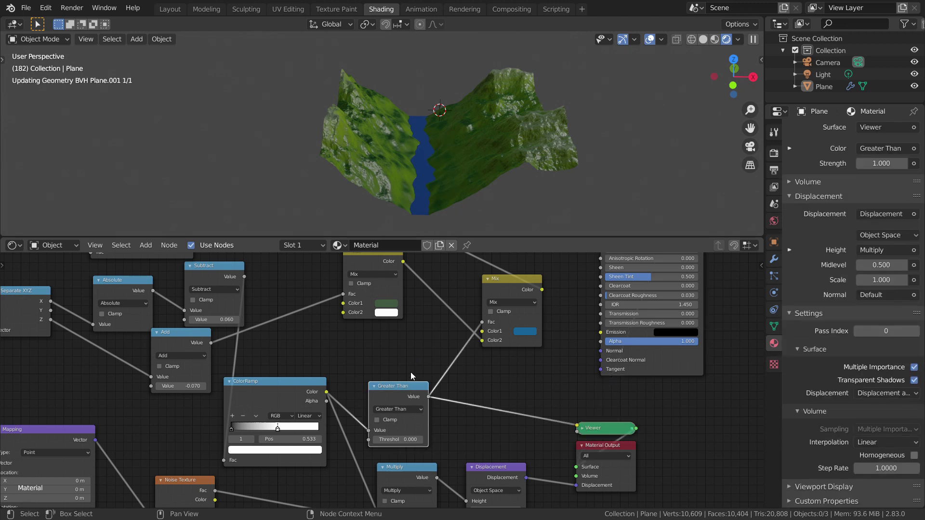
middle_click_drag(438, 193, 463, 197)
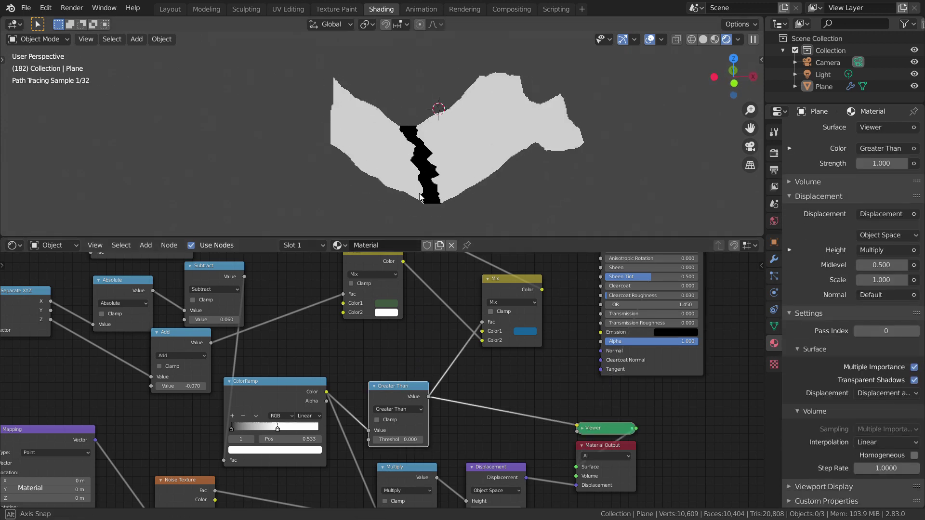
Step: Connect Greater Than's Value to the Principled BSDF's Roughness and preview the shader on the landscape
left_click_drag(650, 373, 710, 414)
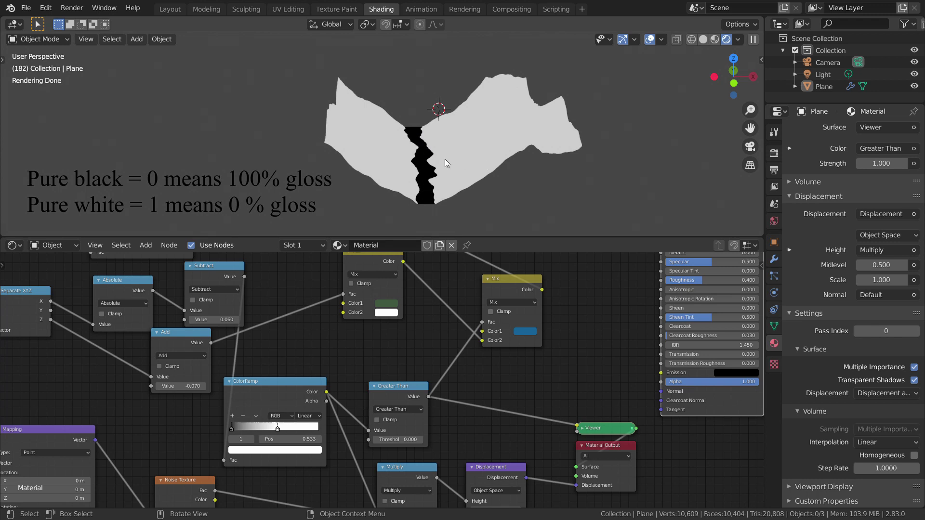
left_click_drag(721, 410, 628, 476)
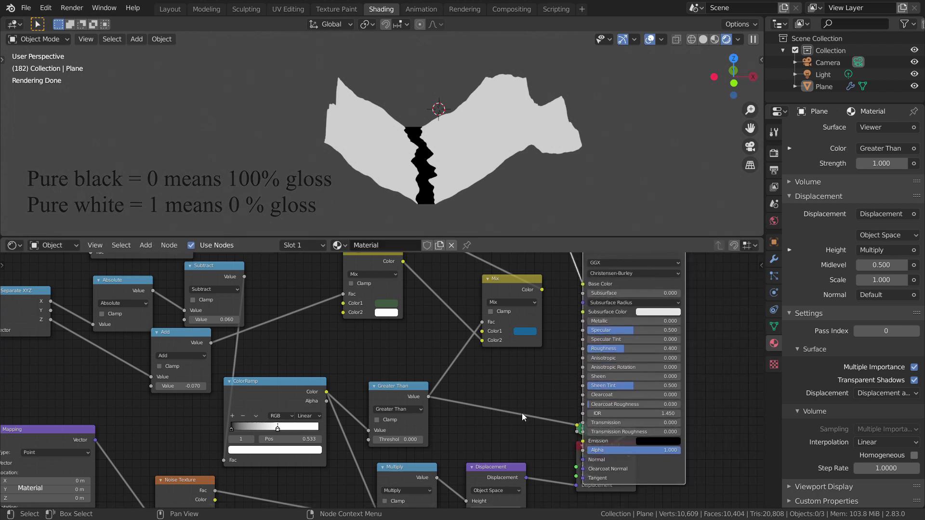
scroll(522, 413, "up", 1)
left_click_drag(437, 399, 620, 344)
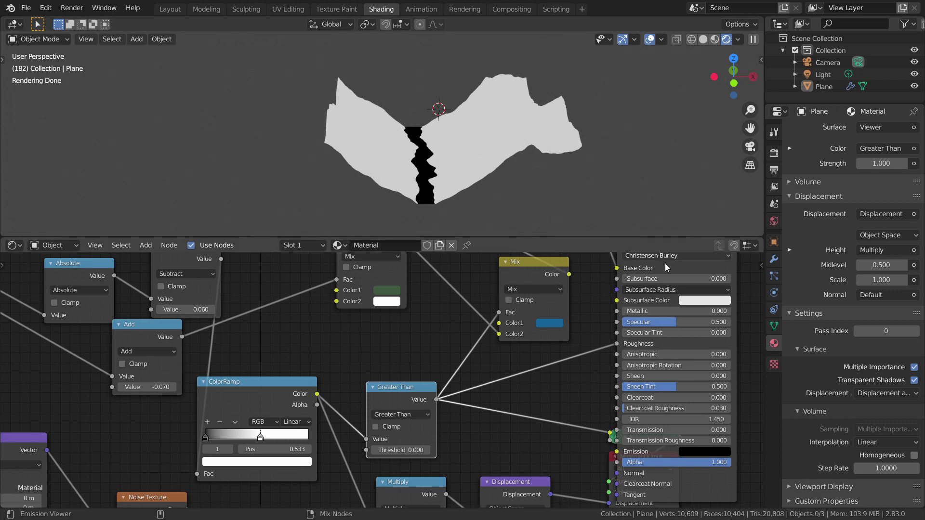
left_click(680, 265, "ctrl+shift")
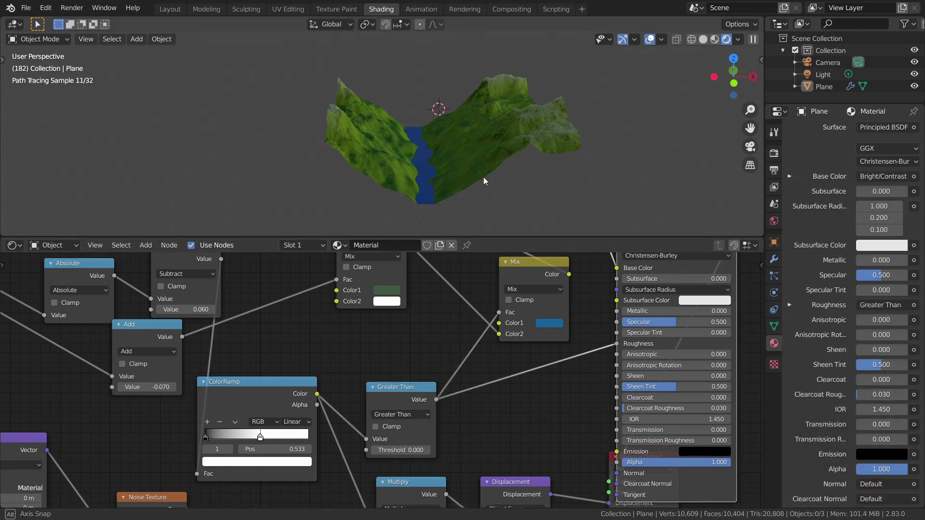
middle_click_drag(483, 178, 509, 175)
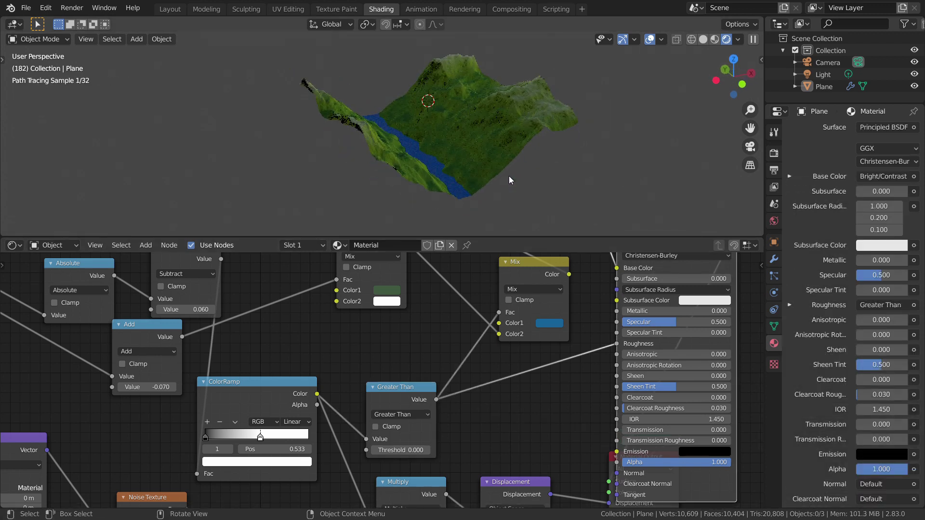
Step: Switch to the World nodes and feed the Background from a mapped environment texture using the_lost_city_2k.hdr
left_click(52, 245)
left_click(56, 274)
left_click_drag(300, 429, 292, 378)
left_click(293, 378)
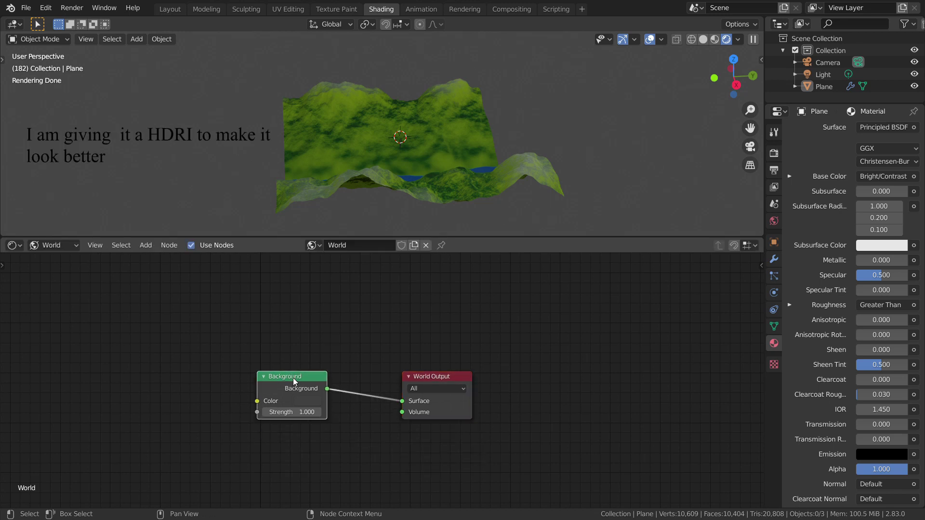
key("ctrl+t")
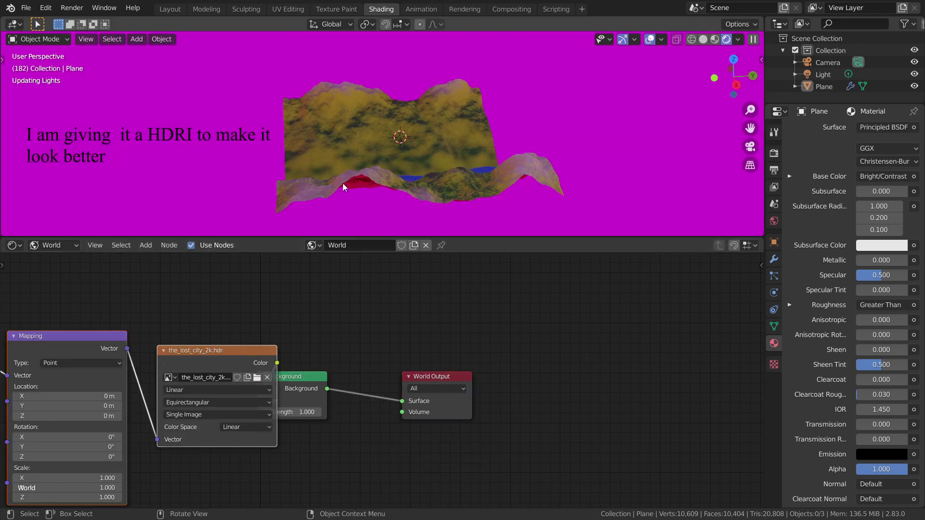
middle_click_drag(343, 183, 487, 164)
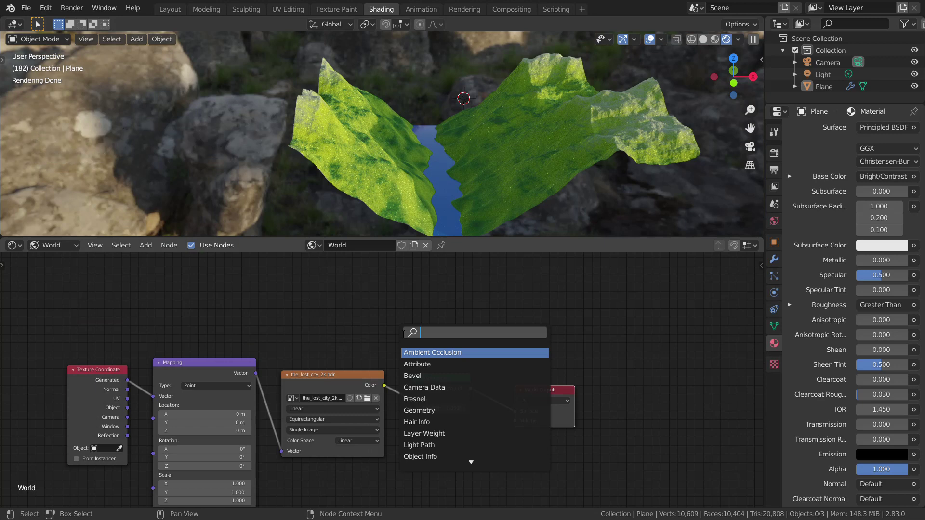
Step: Add a Light Path node above the environment texture in the World node tree
type("LIGH")
left_click(424, 354)
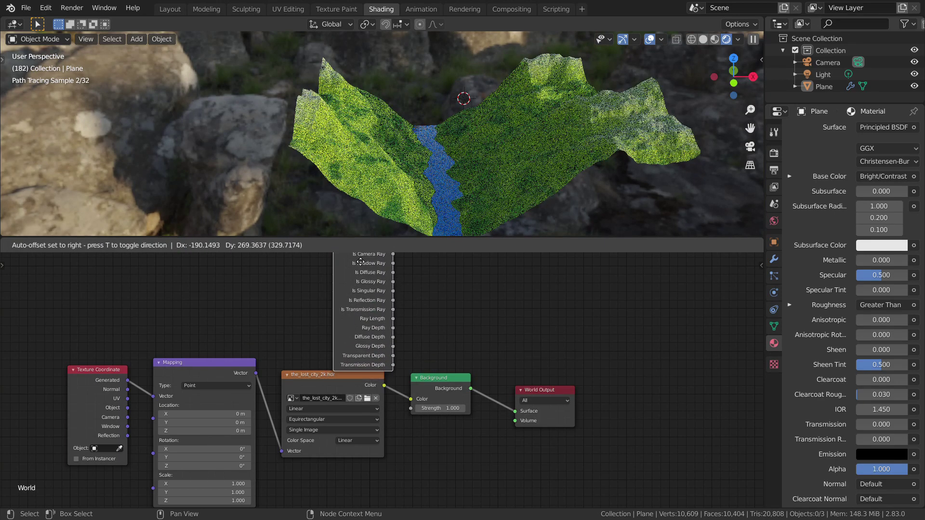
left_click(358, 254)
scroll(415, 415, "down", 2)
middle_click_drag(414, 415, 404, 418)
Step: Duplicate the Background node, combine both Backgrounds in a Mix Shader, and drive its Fac with Light Path's Is Camera Ray
key("shift+d")
left_click(404, 488)
right_click_drag(403, 492, 413, 446, "ctrl+shift")
left_click_drag(352, 311, 484, 487)
left_click_drag(509, 451, 648, 425)
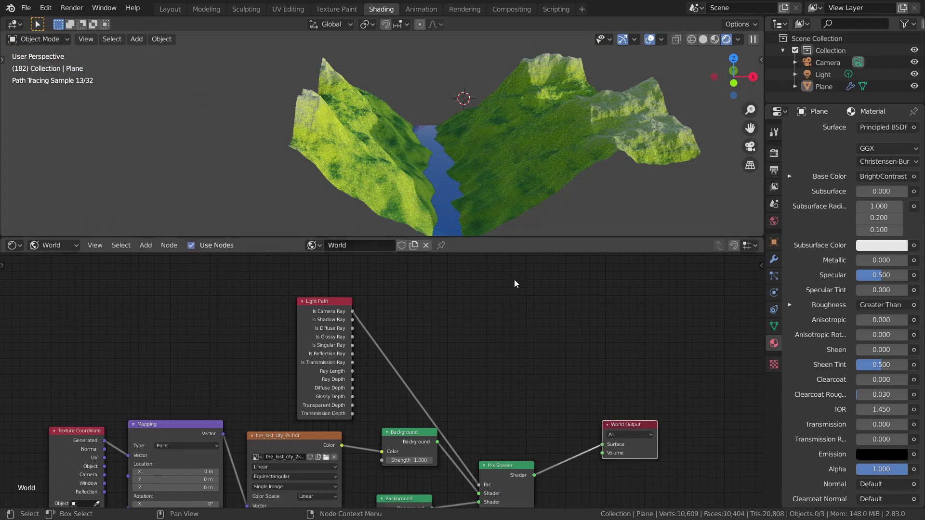
Step: Inspect the HDRI-lit landscape and switch the node editor back to the object's material nodes
scroll(518, 195, "down", 1)
middle_click_drag(521, 194, 502, 187)
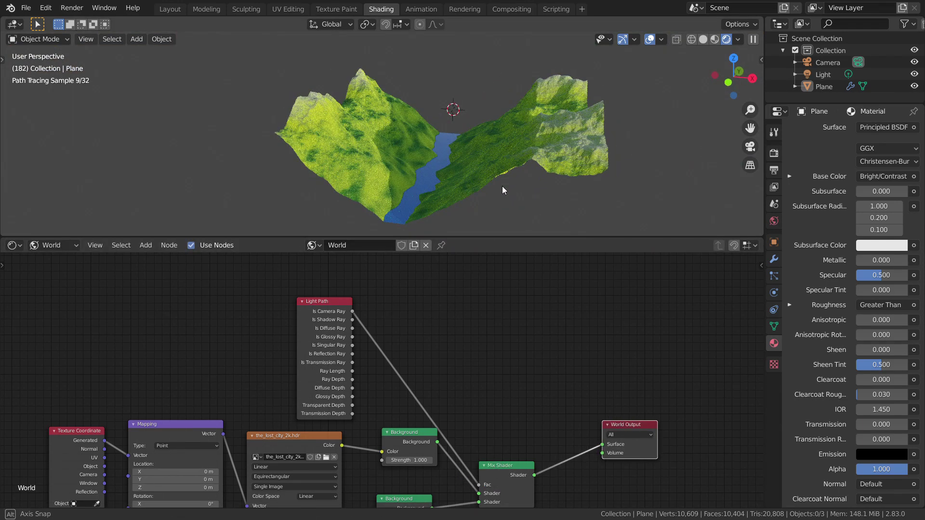
scroll(308, 289, "down", 1)
left_click(62, 247)
left_click(60, 261)
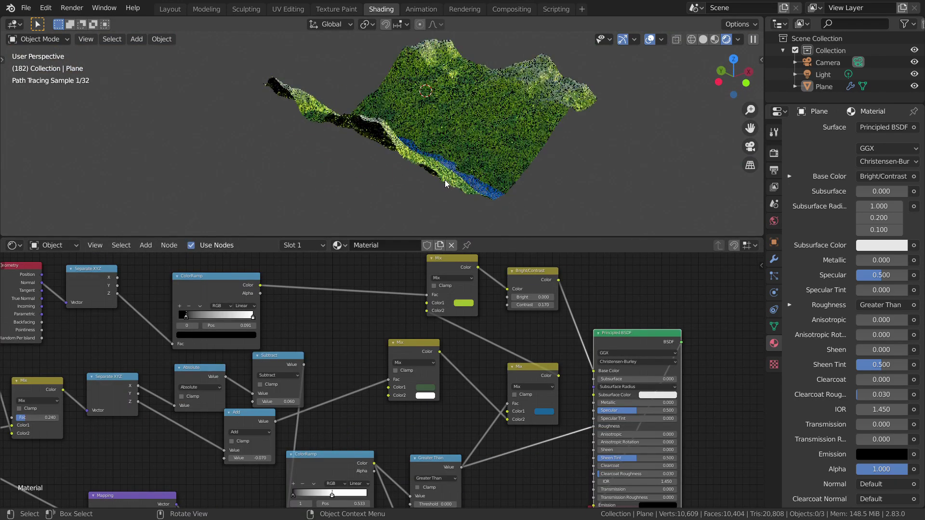